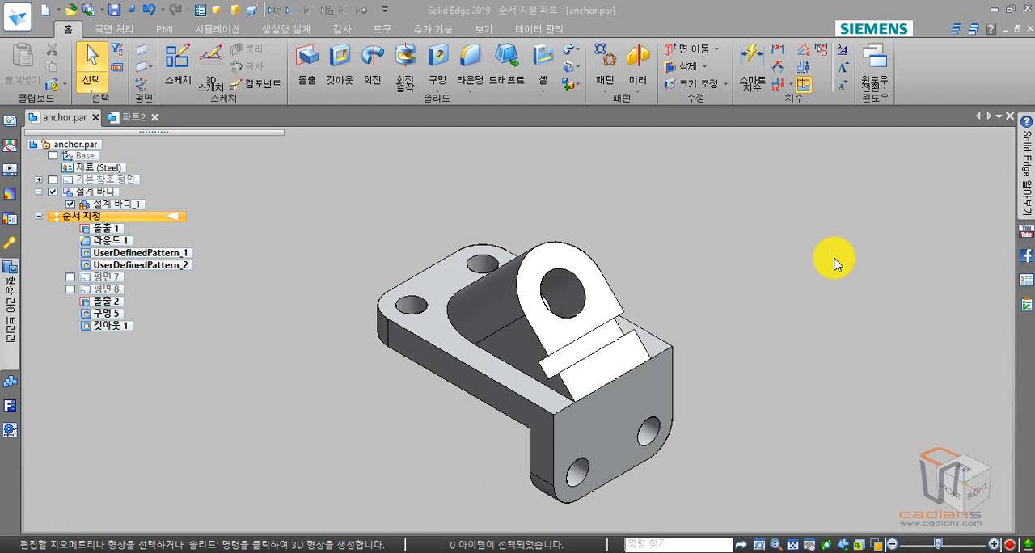
- Start a Smart Dimension with center and end keypoints from the top plate's near corner hole to the vertical flange's nearest hole
click(837, 264)
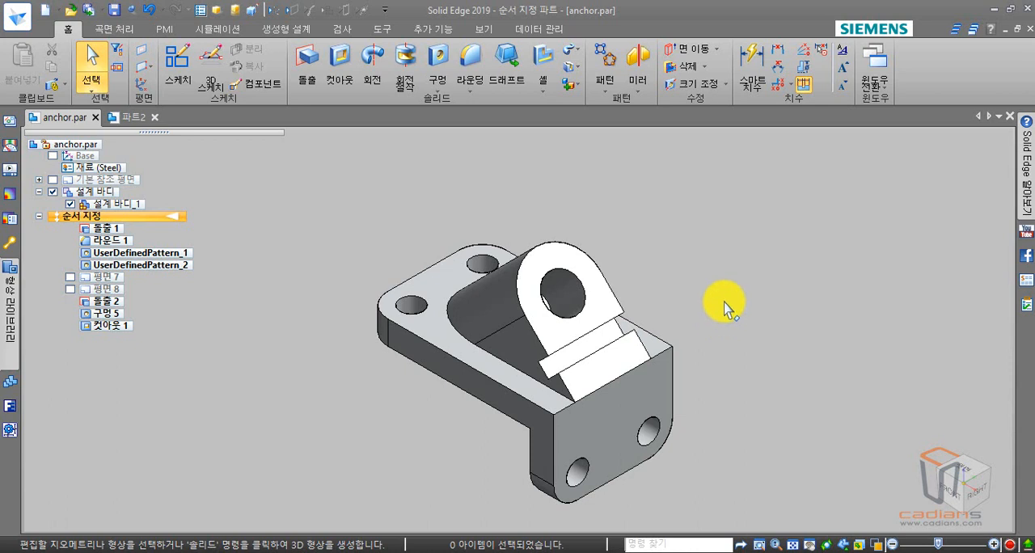
click(757, 88)
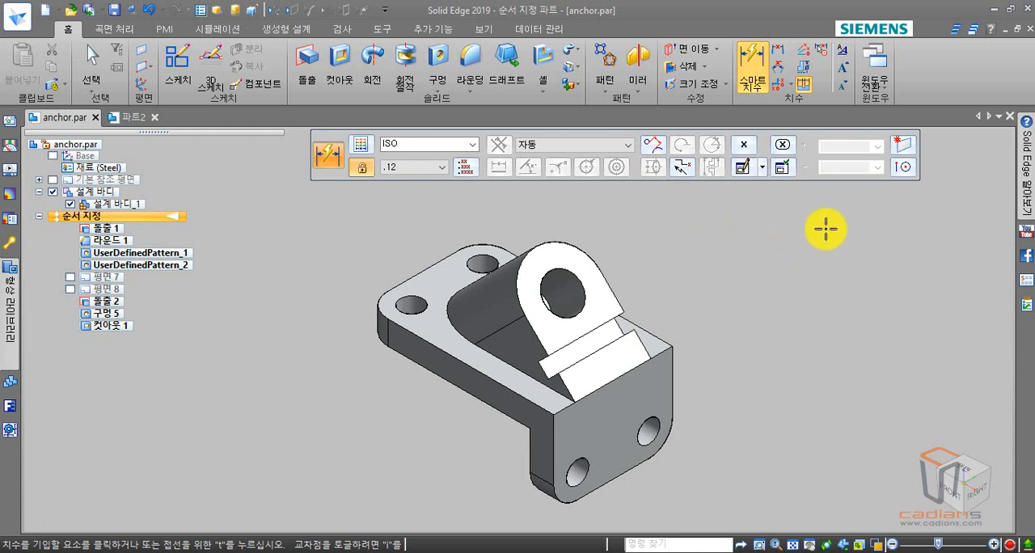
click(904, 168)
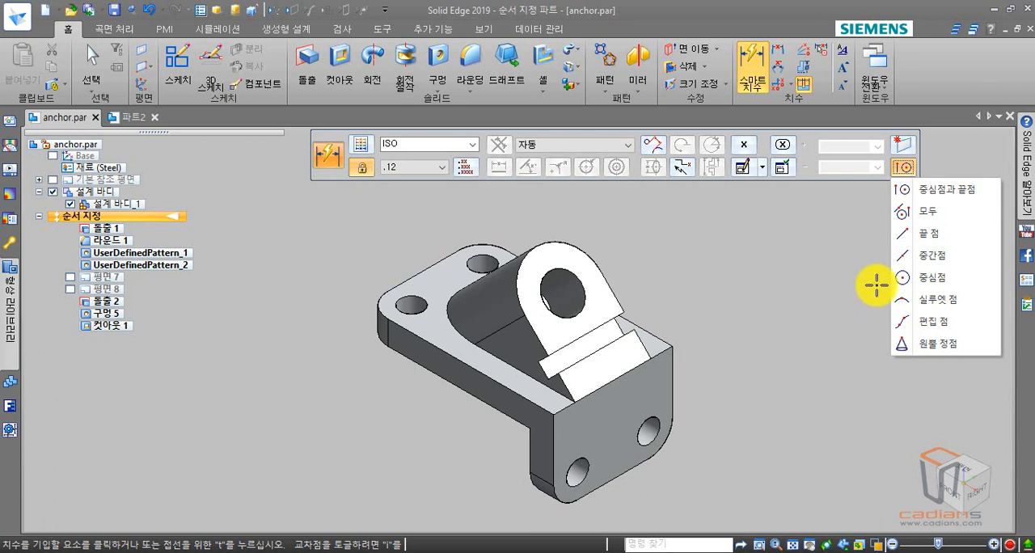
click(930, 193)
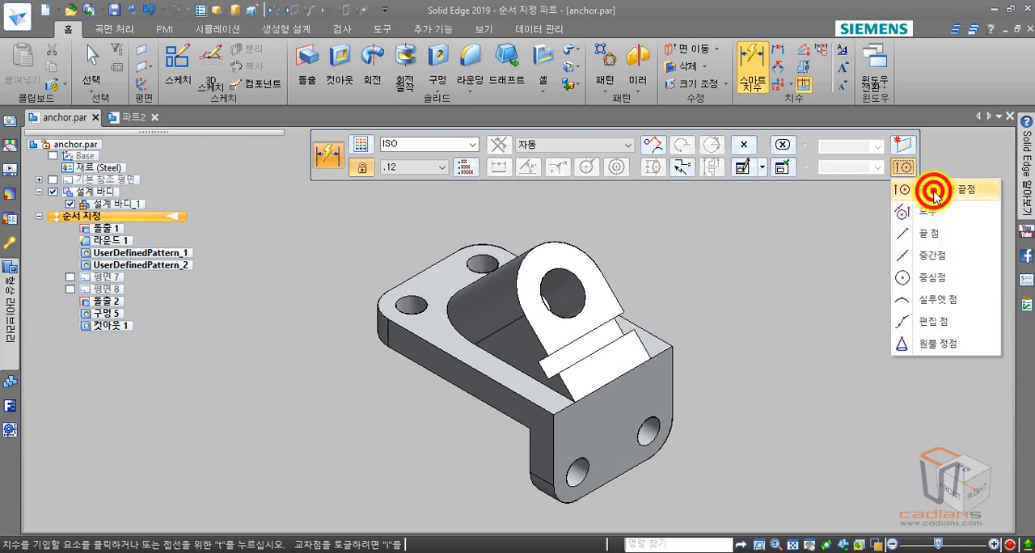
click(422, 308)
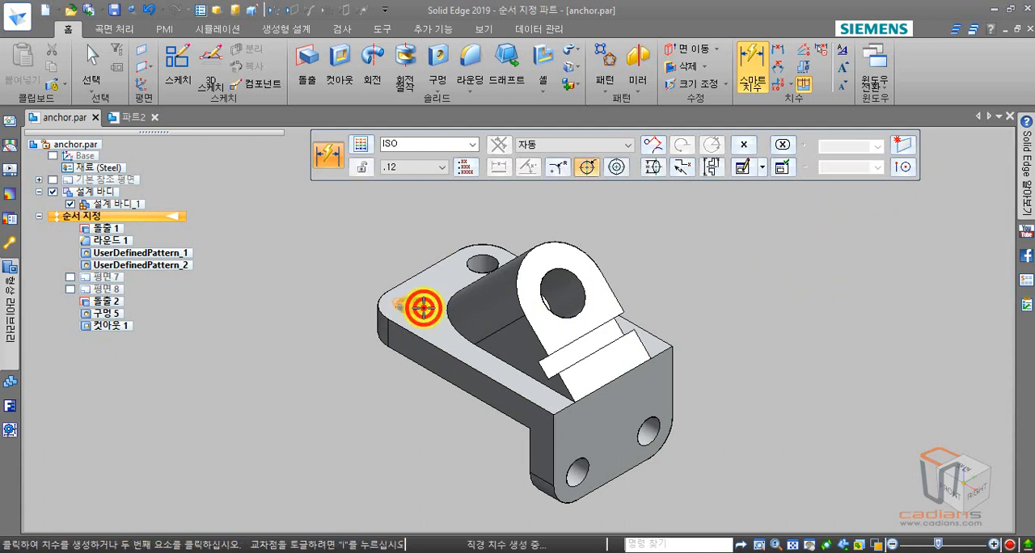
click(588, 461)
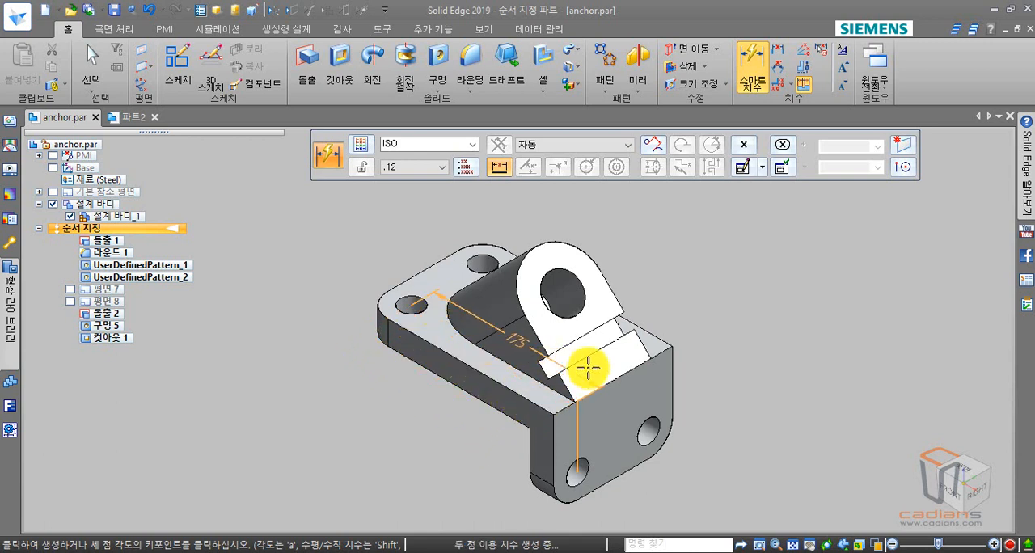
- Lock the dimension plane to the plate's long side face and place the hole-to-hole dimension above the plate
shift+middle_drag(590, 366, 681, 376)
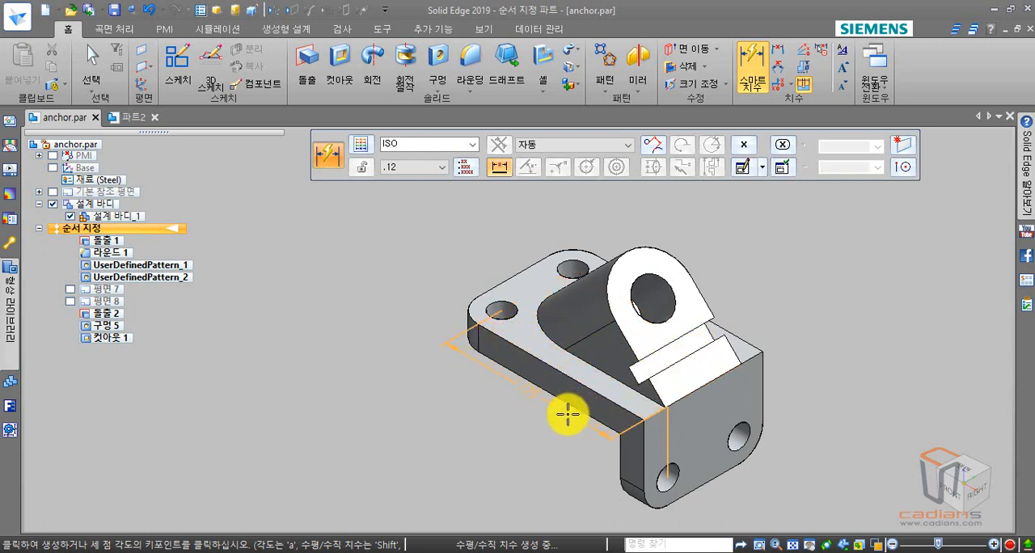
middle_drag(584, 406, 583, 369)
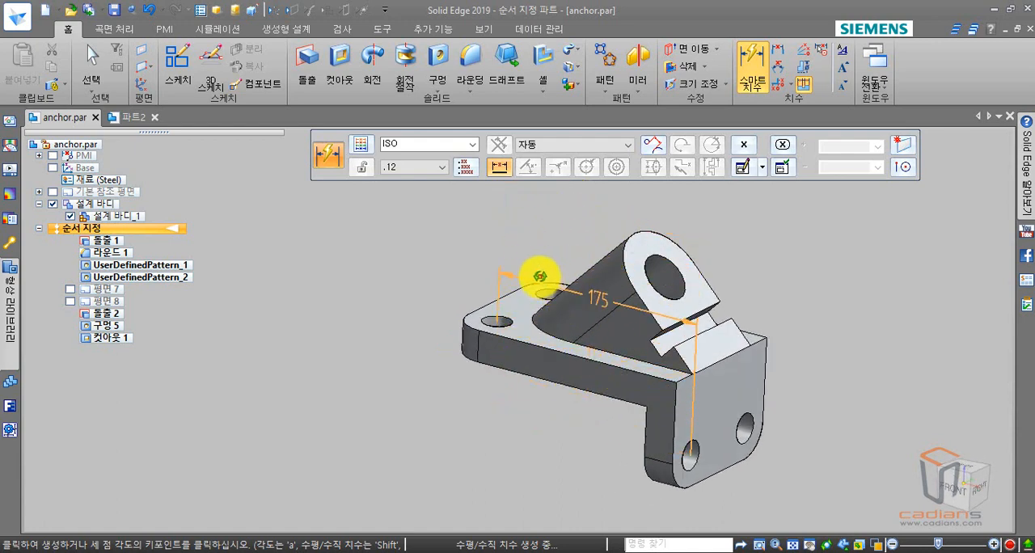
middle_drag(538, 271, 545, 321)
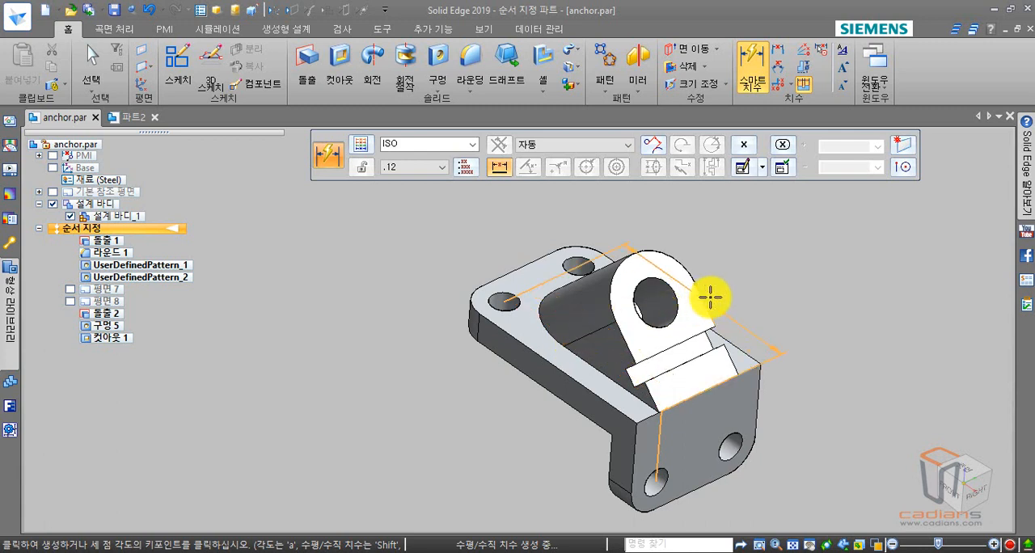
click(911, 151)
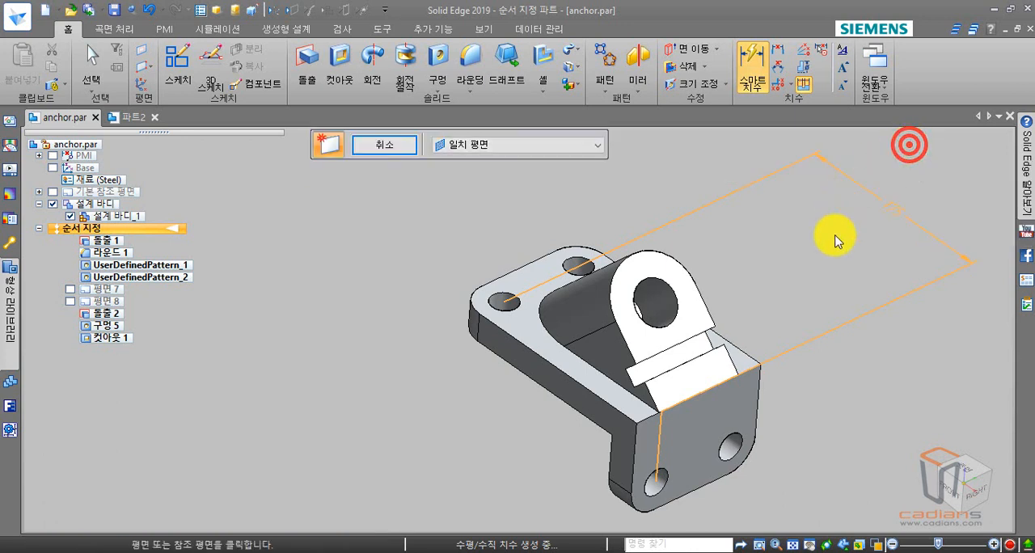
click(555, 382)
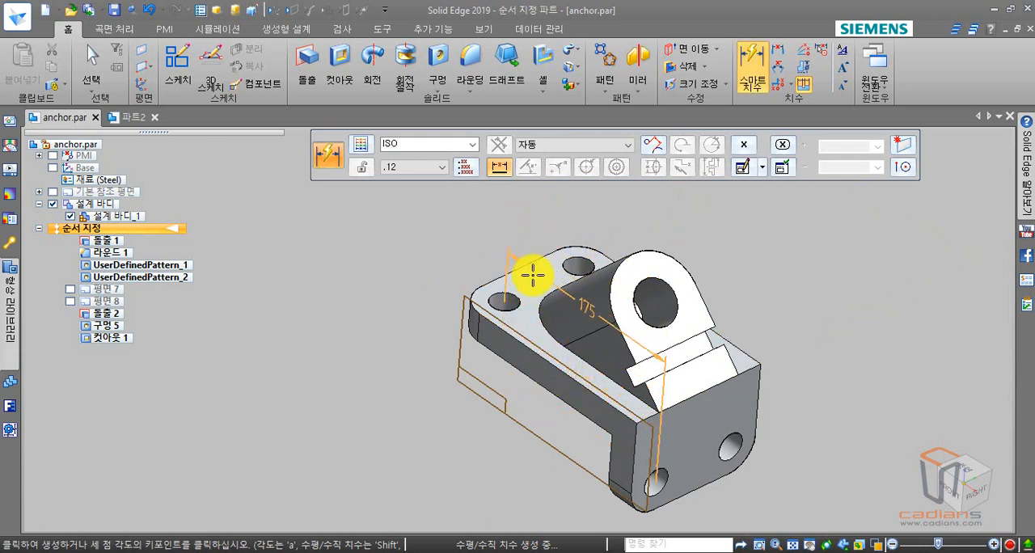
click(525, 238)
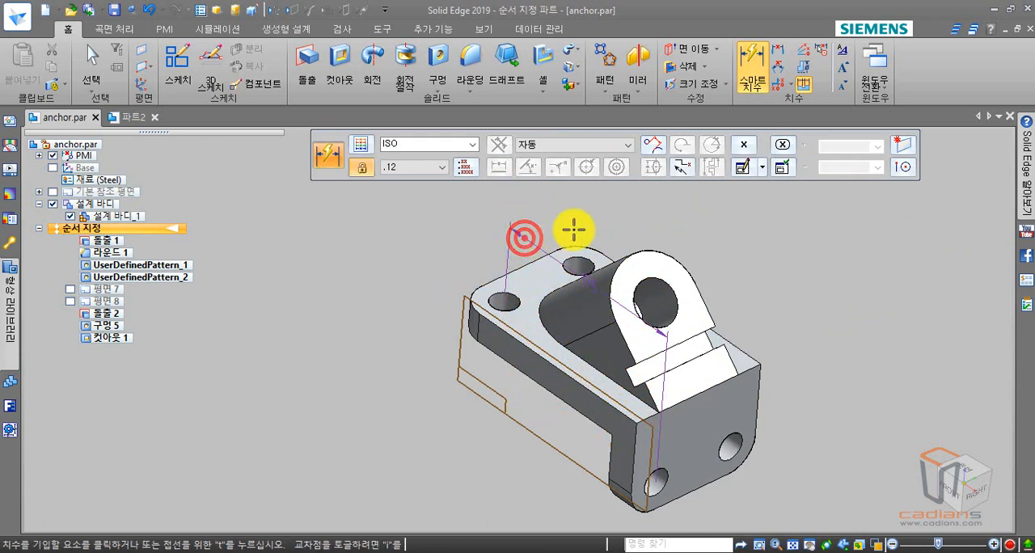
- Try to dimension the distance between the two slanted side edges at the base of the angled lug
mouse_move(736, 316)
middle_down()
mouse_move(736, 299)
mouse_move(723, 301)
middle_up()
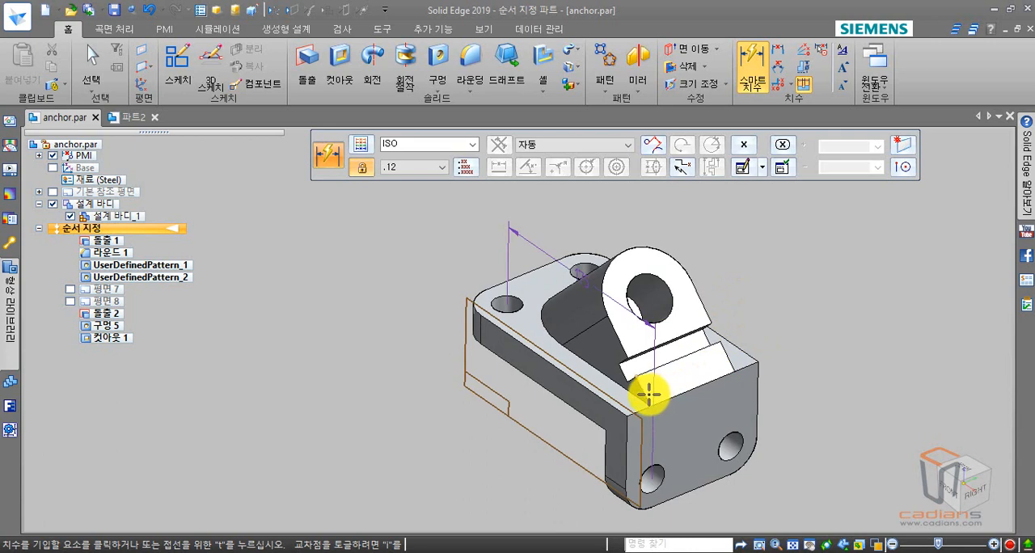
scroll(649, 395, up, 6)
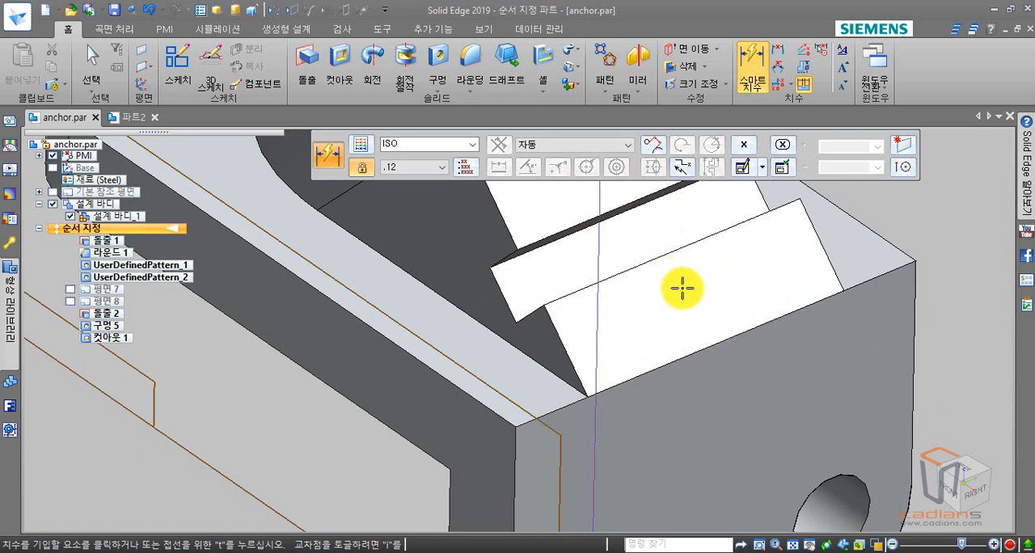
scroll(684, 297, down, 3)
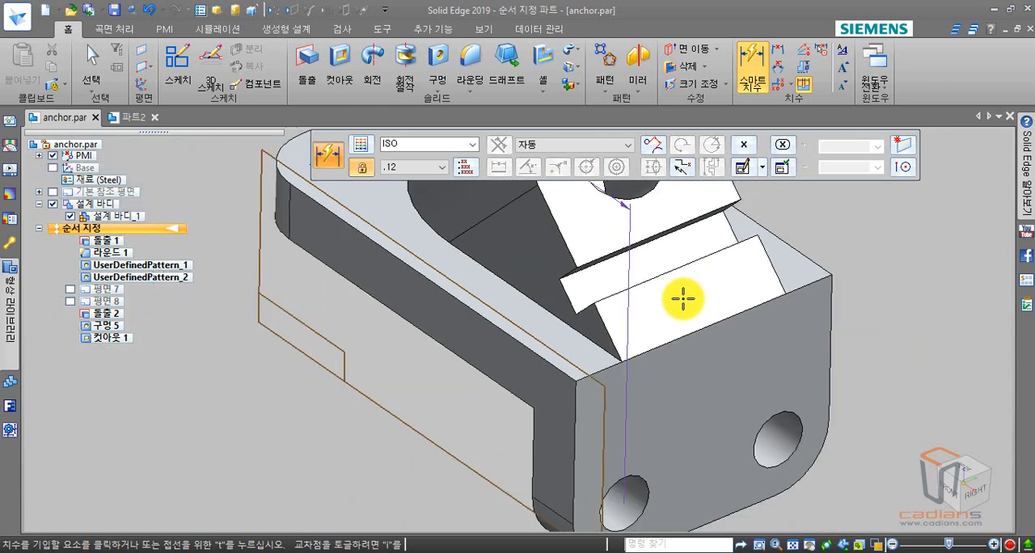
scroll(693, 364, up, 4)
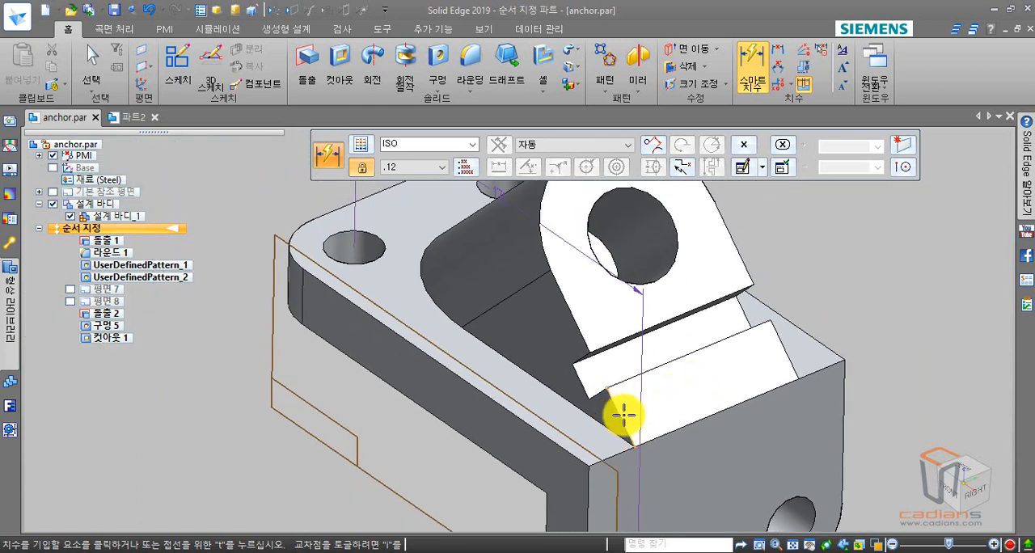
click(624, 416)
click(781, 347)
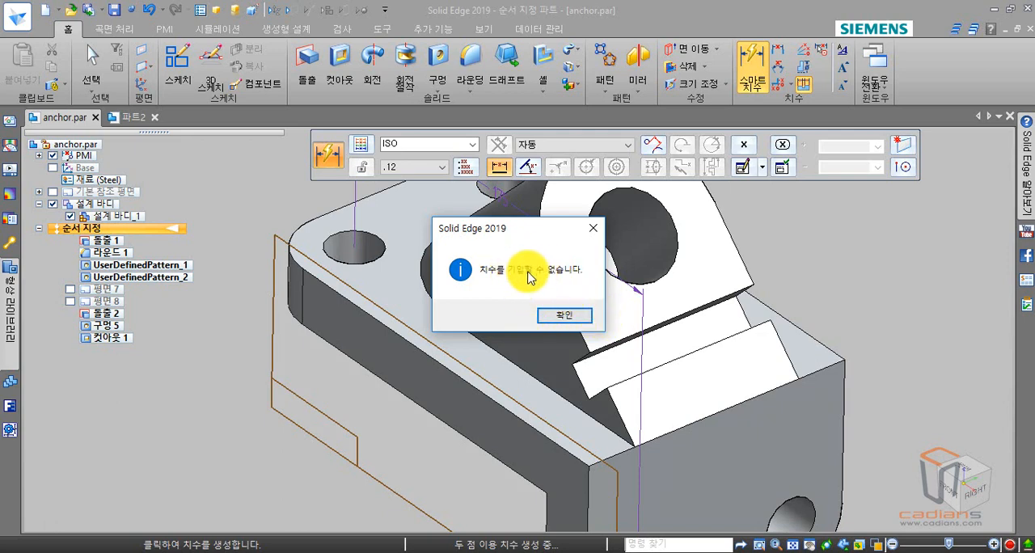
click(577, 315)
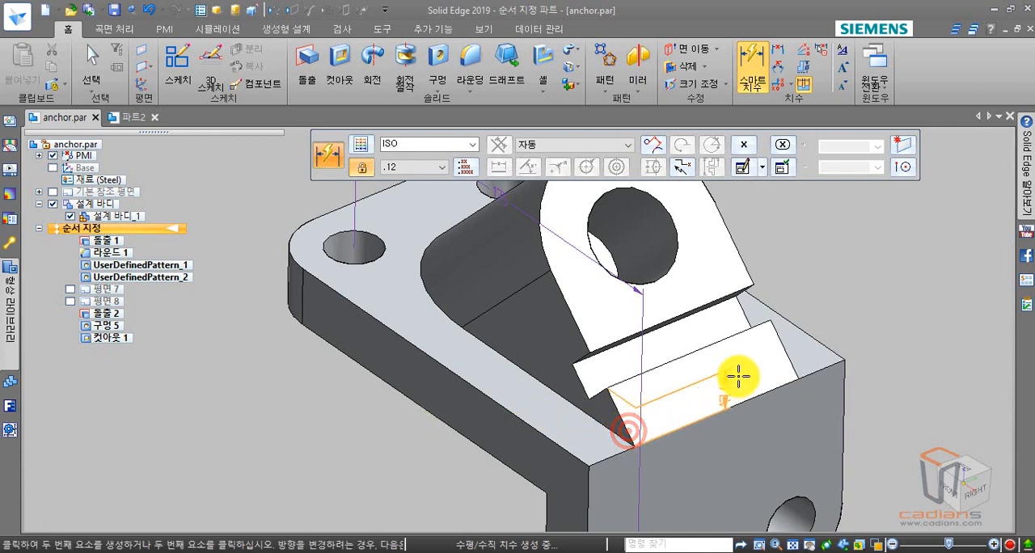
- Dimension the angled lug's base width and place it on a dimension plane locked to the lug's slanted front face
click(788, 356)
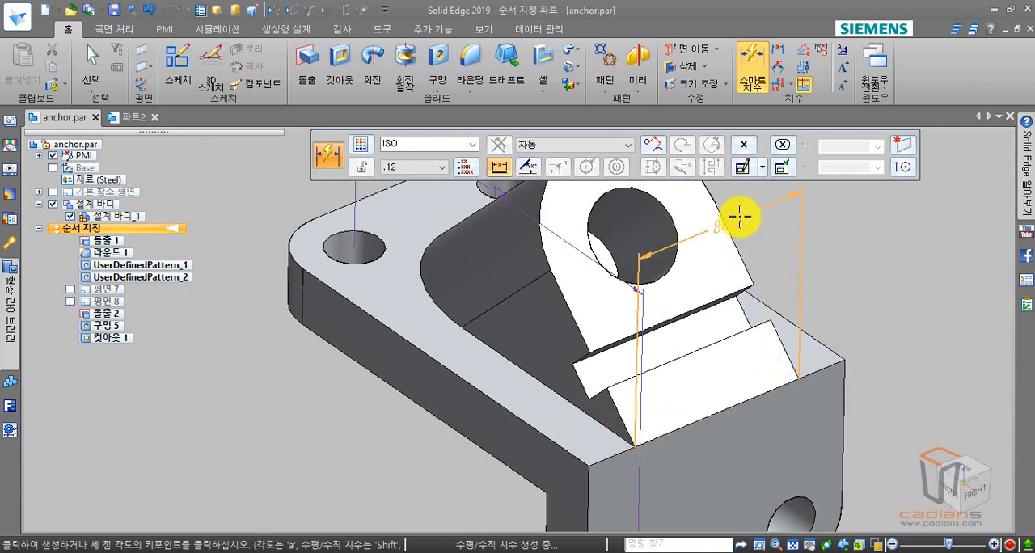
middle_drag(650, 409, 642, 472)
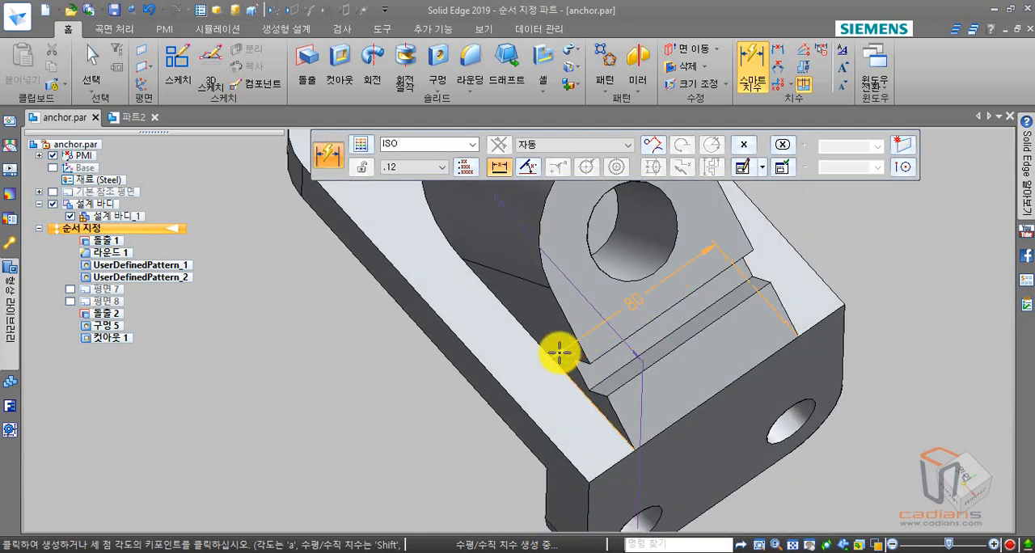
middle_drag(614, 424, 612, 363)
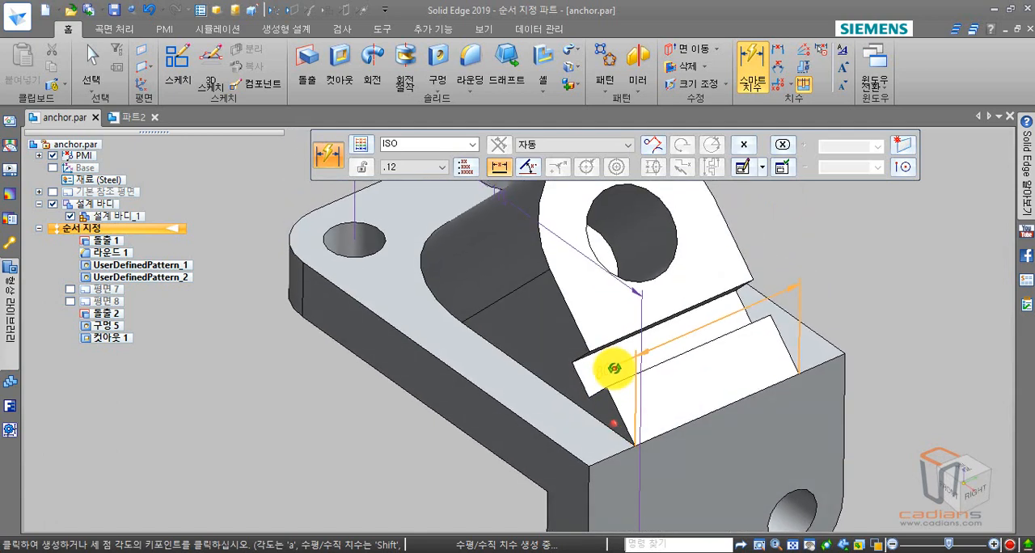
click(906, 150)
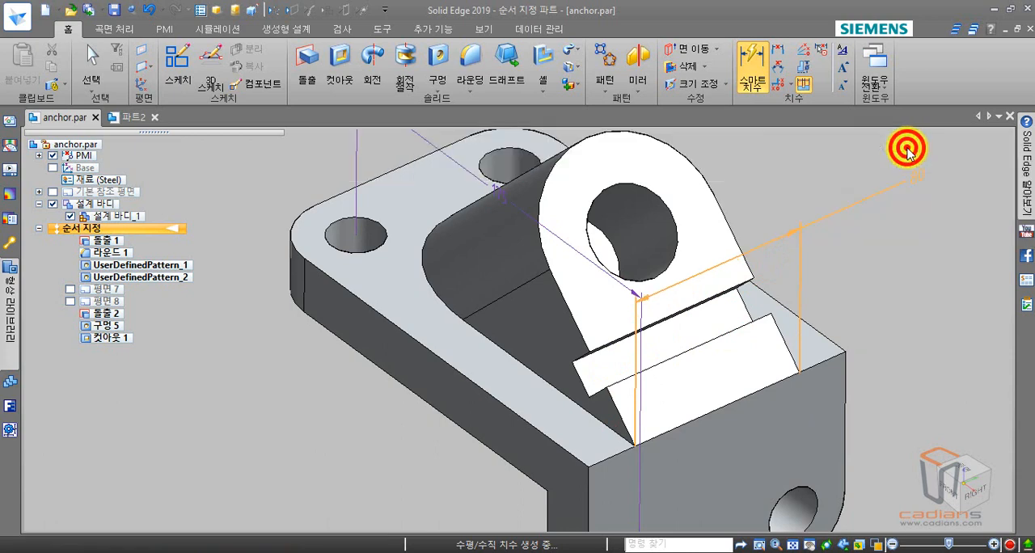
click(690, 287)
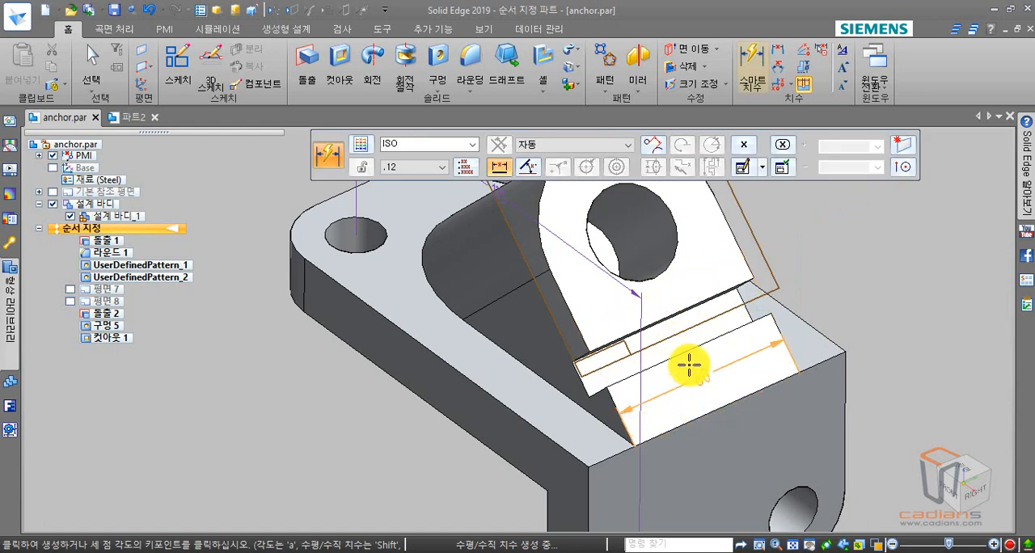
click(654, 300)
key(Escape)
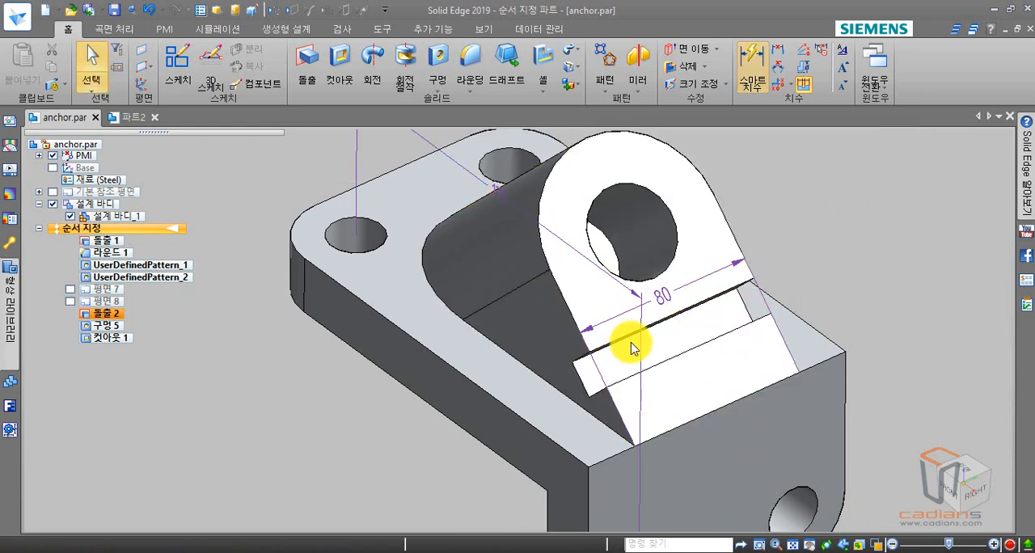
- Delete both the hole-to-hole dimension and the lug width dimension, with the part in isometric view
middle_drag(631, 348, 615, 319)
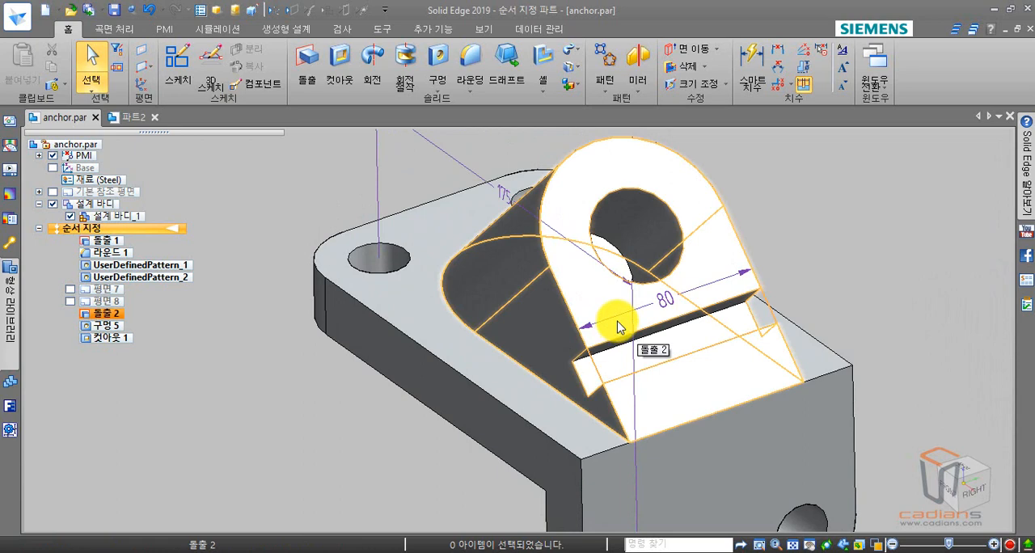
click(304, 375)
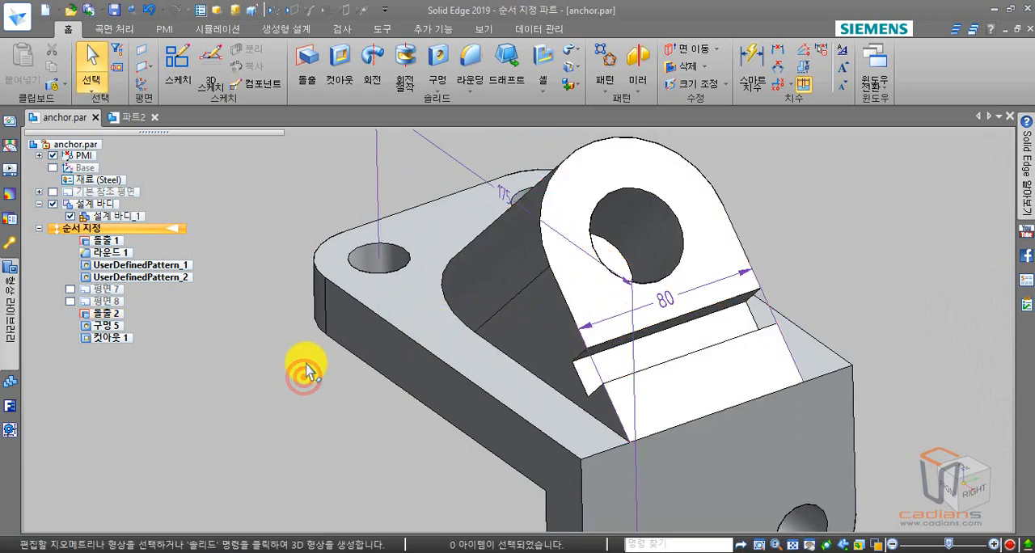
key(ctrl+i)
scroll(370, 384, up, 1)
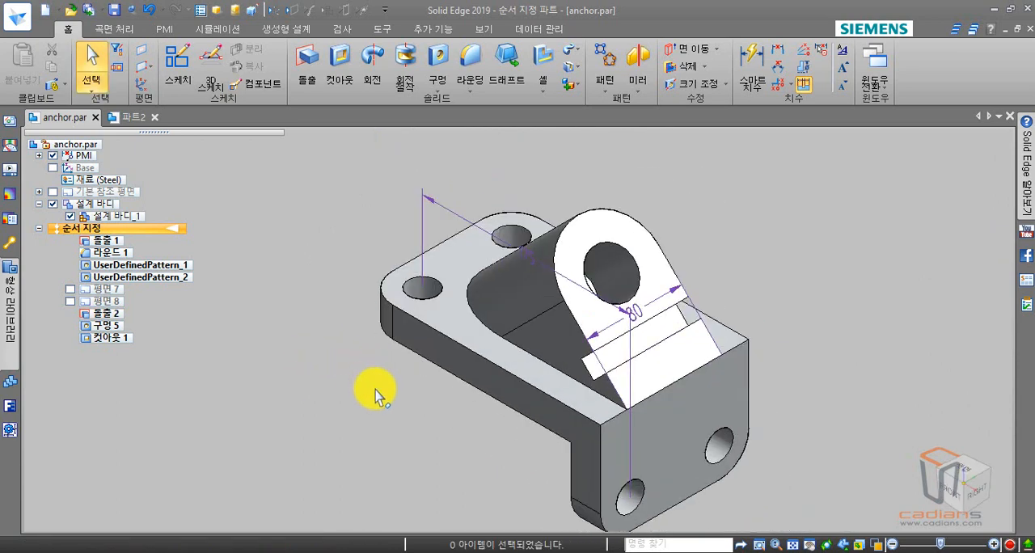
shift+middle_drag(375, 390, 366, 356)
click(414, 207)
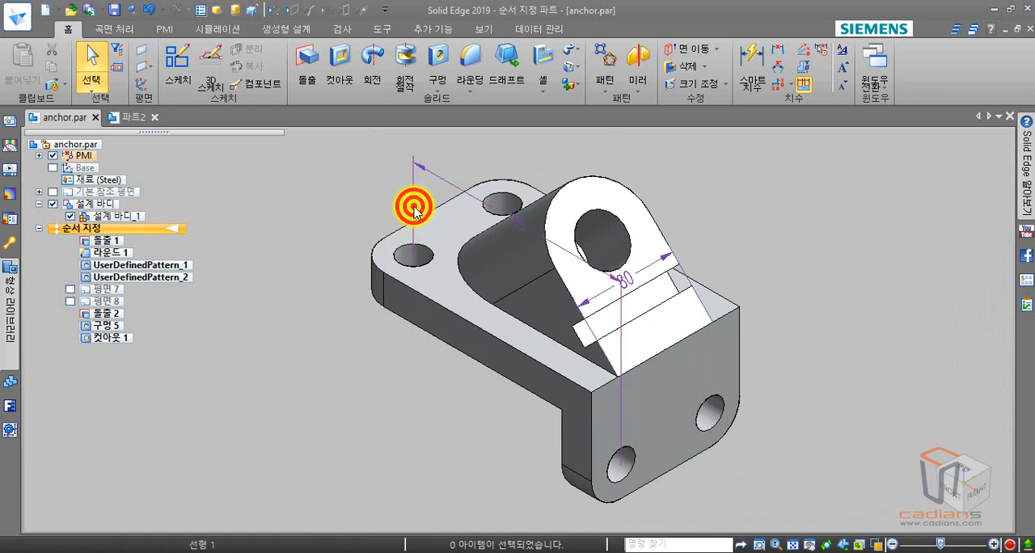
key(Delete)
click(654, 265)
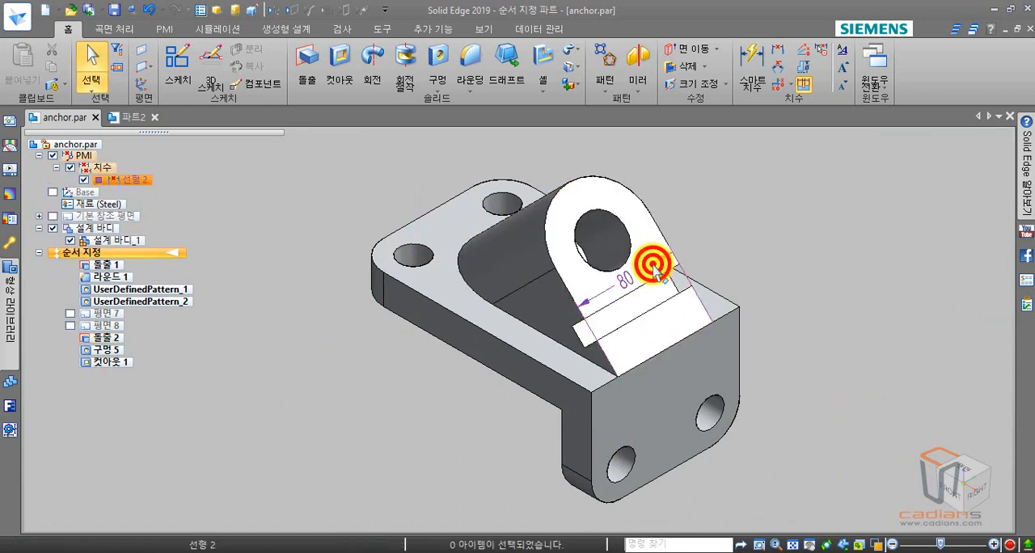
key(Delete)
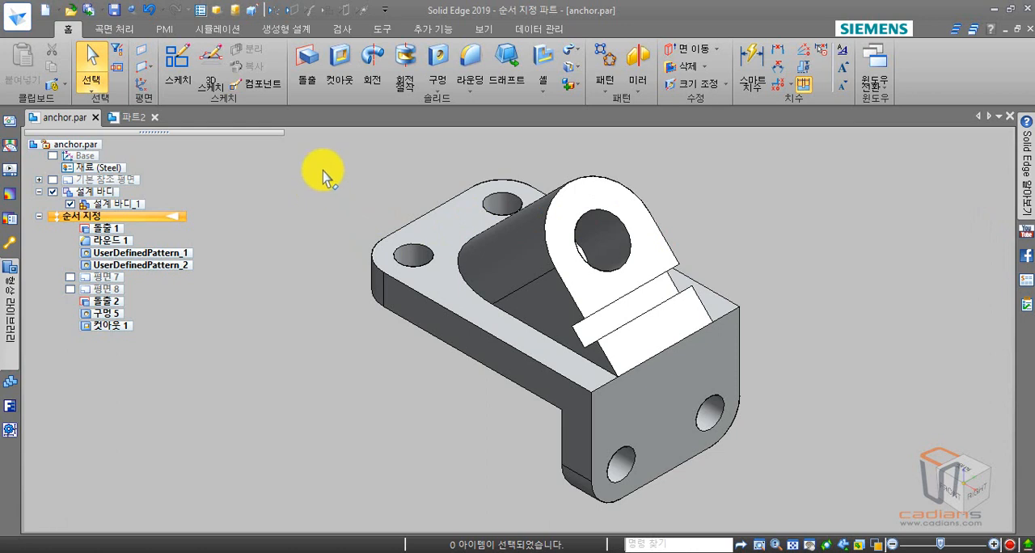
- Start the 3D Measure command and review its element type choices and keypoint options
click(348, 29)
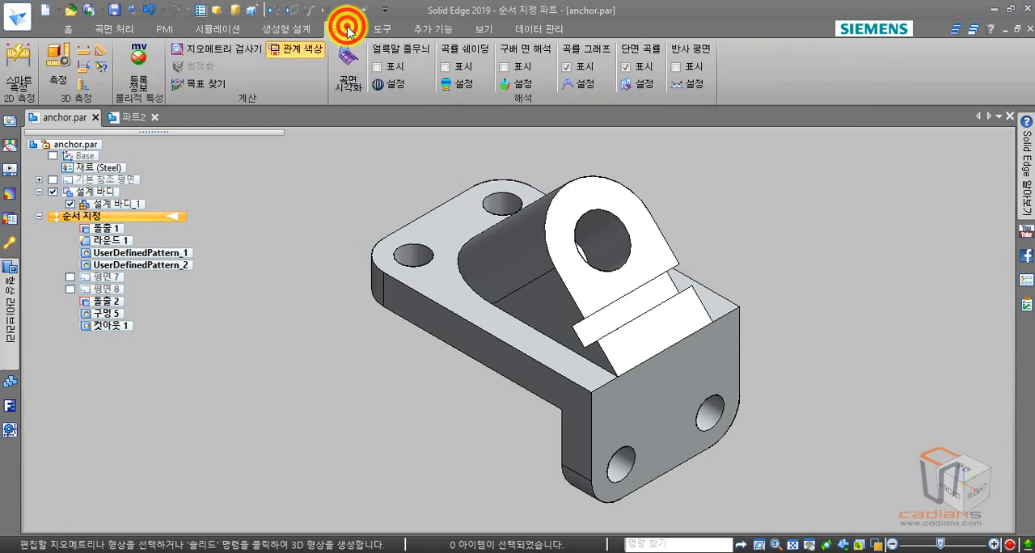
click(60, 65)
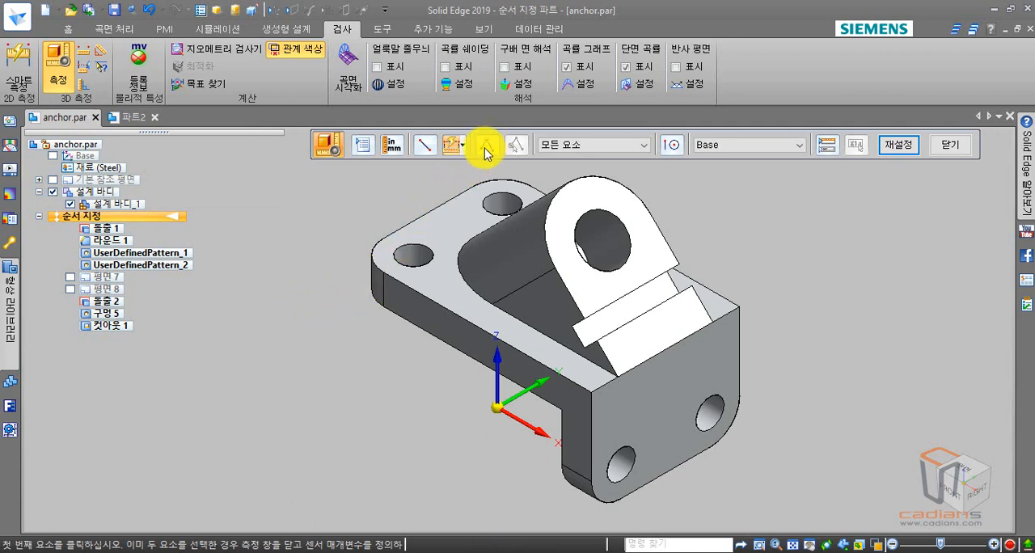
drag(501, 136, 478, 135)
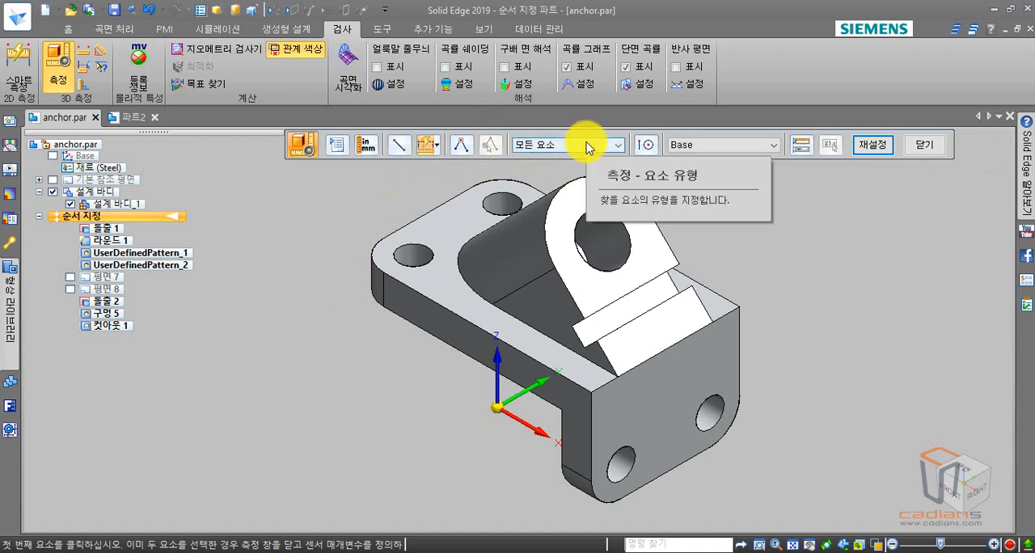
click(589, 146)
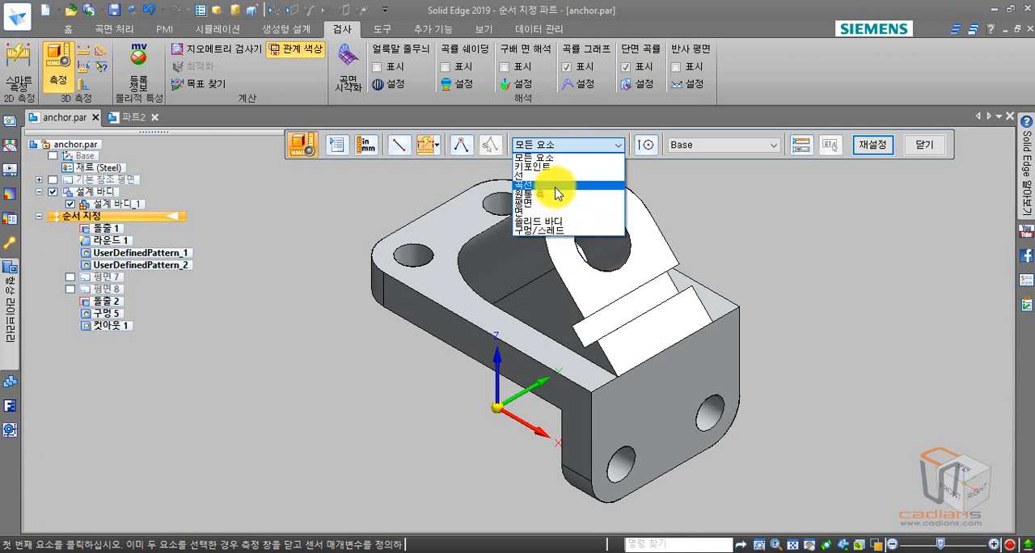
click(592, 146)
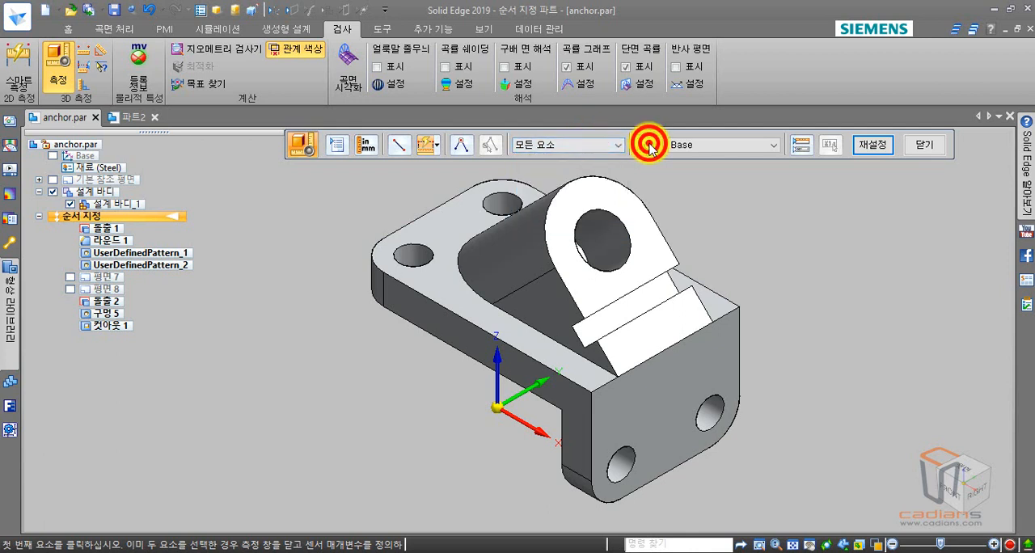
click(646, 145)
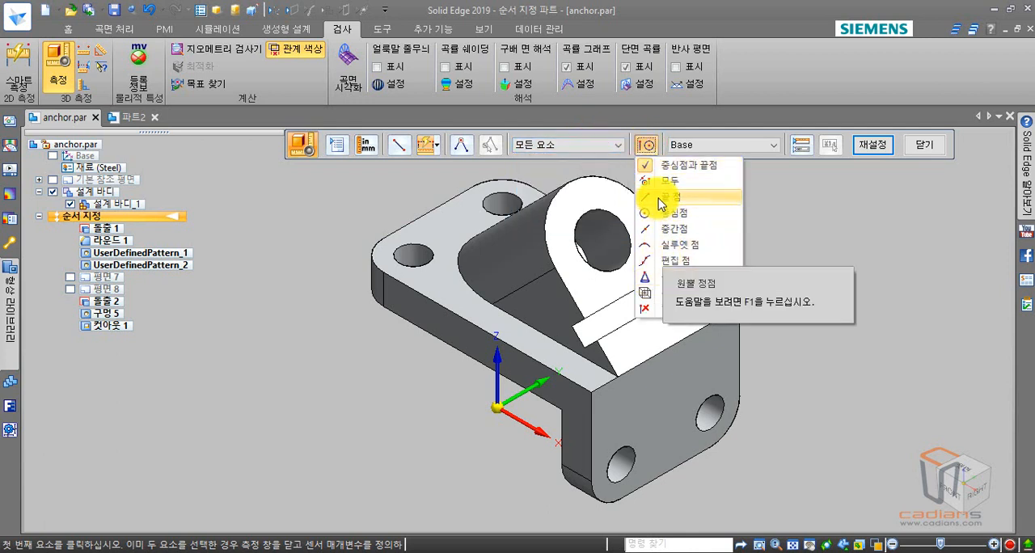
click(655, 149)
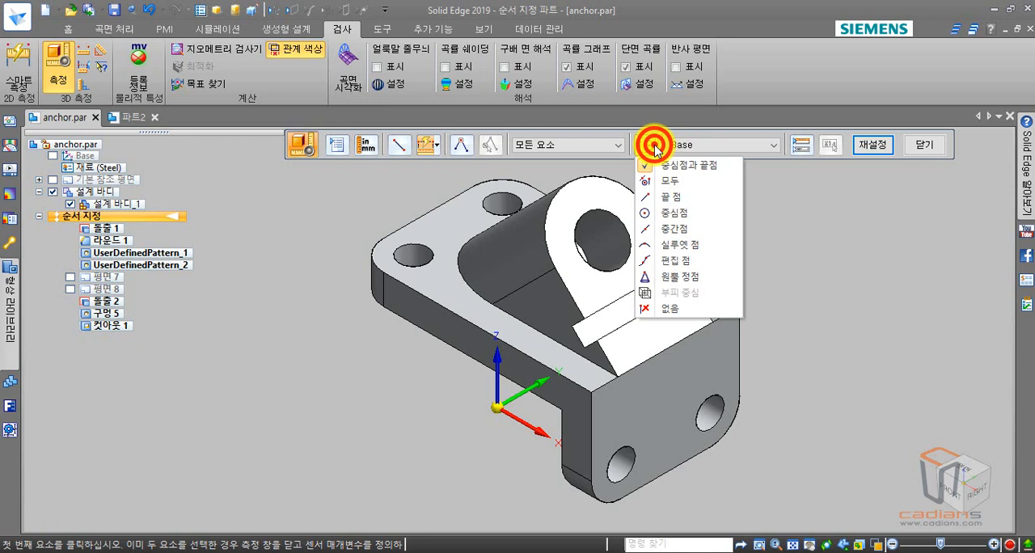
click(614, 141)
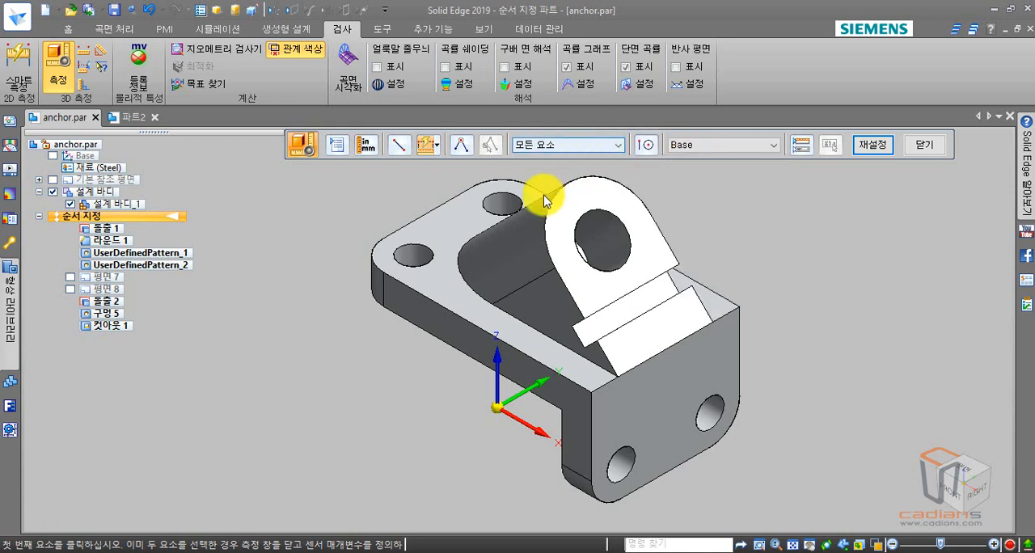
- Measure a chain of distances from the plate's near corner hole through the flange's far hole and the lug hole to the lug's notch corner
click(429, 266)
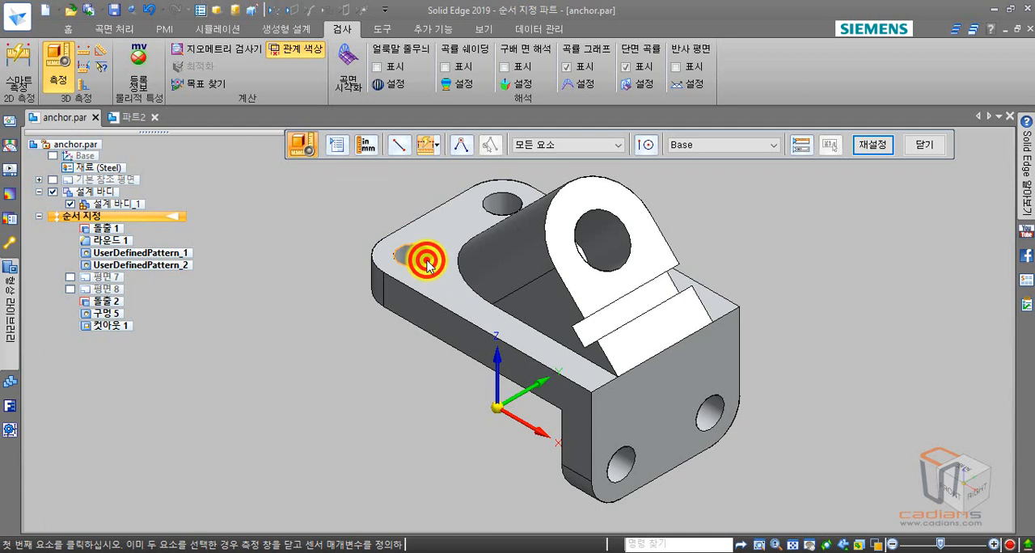
click(714, 401)
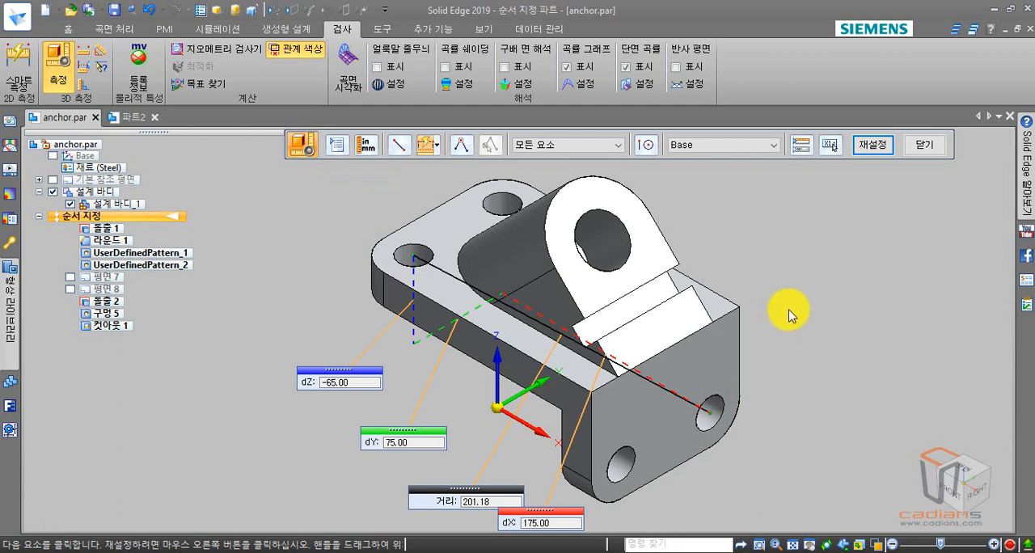
middle_drag(786, 313, 775, 280)
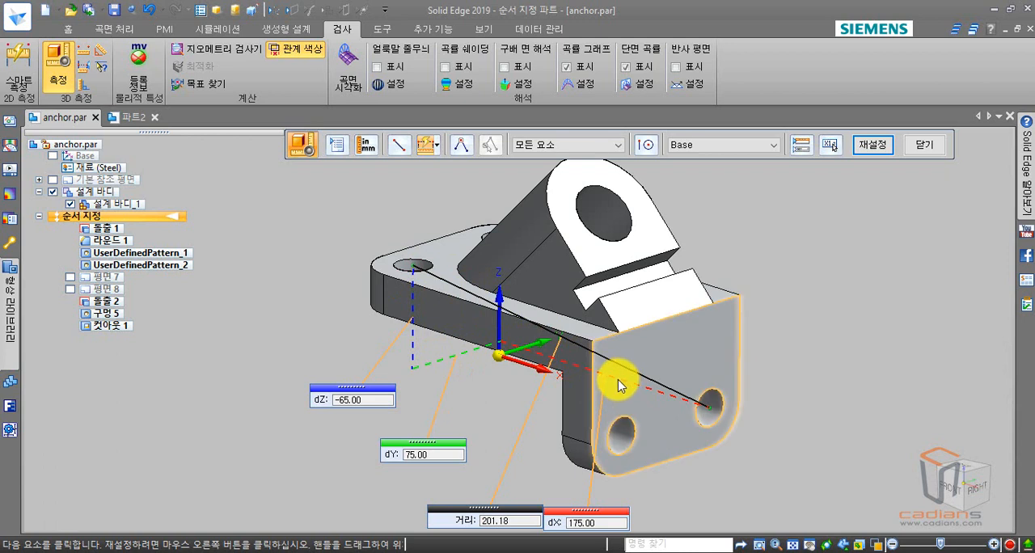
click(630, 244)
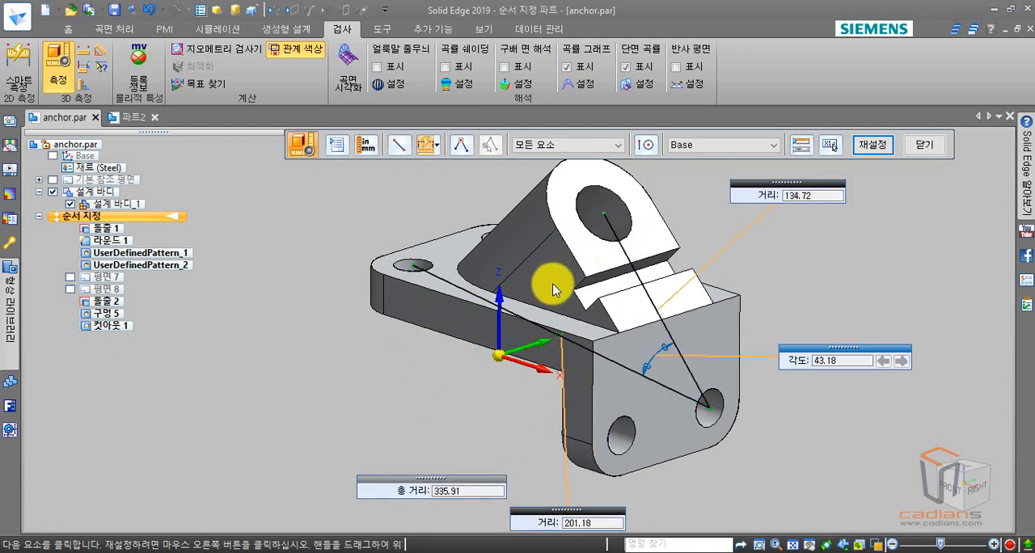
click(574, 291)
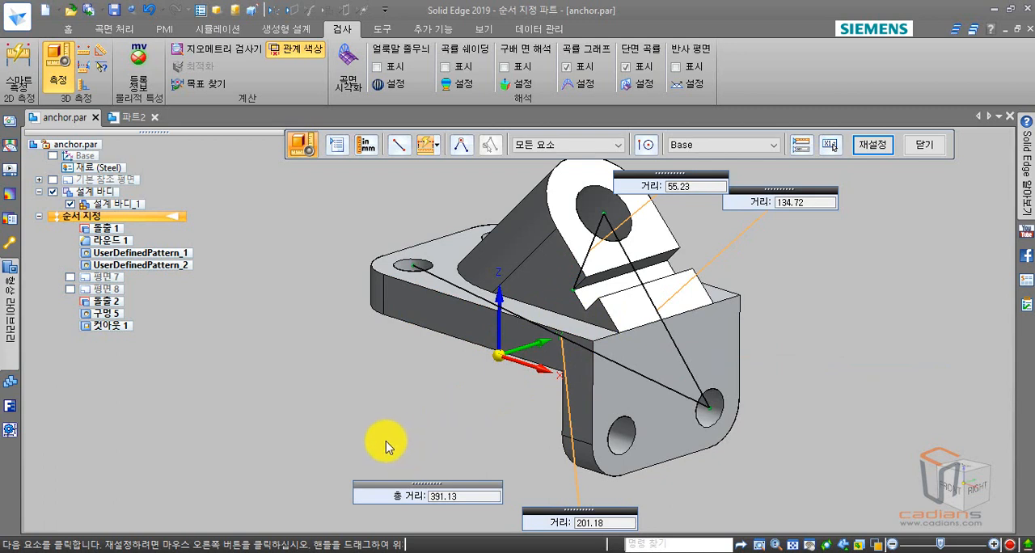
drag(756, 207, 767, 255)
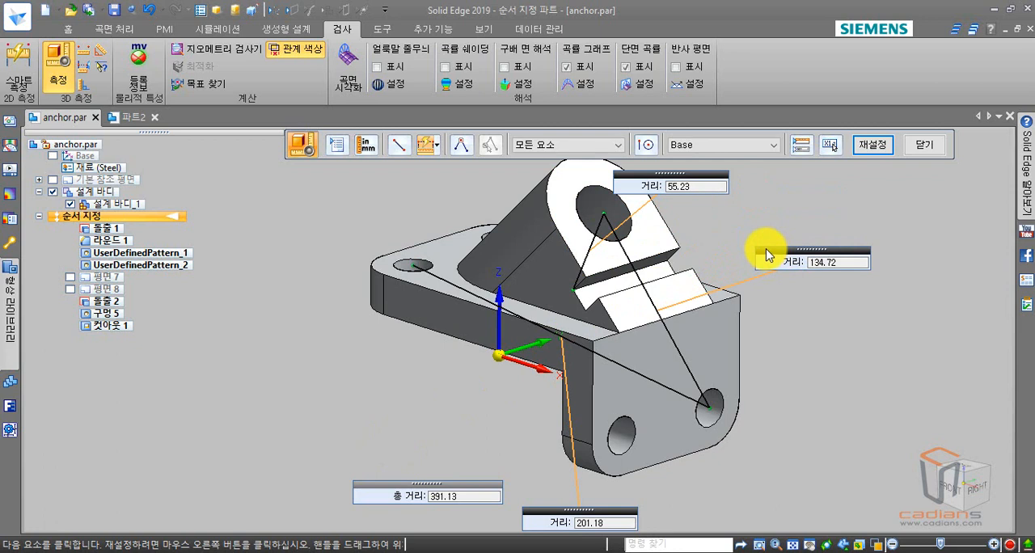
- Show the detailed measurement report, review the distances, deltas and point coordinates, and close it
click(801, 145)
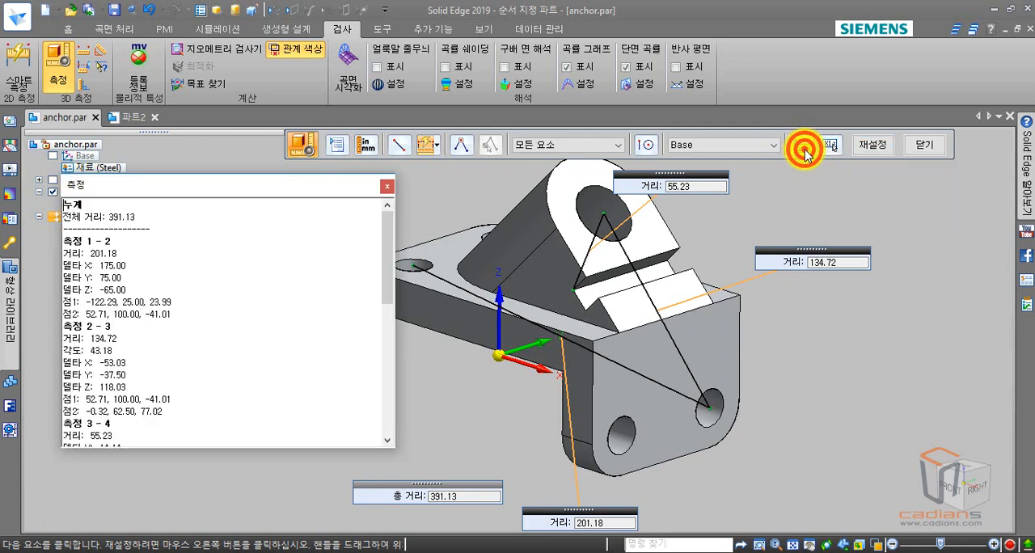
drag(235, 184, 213, 52)
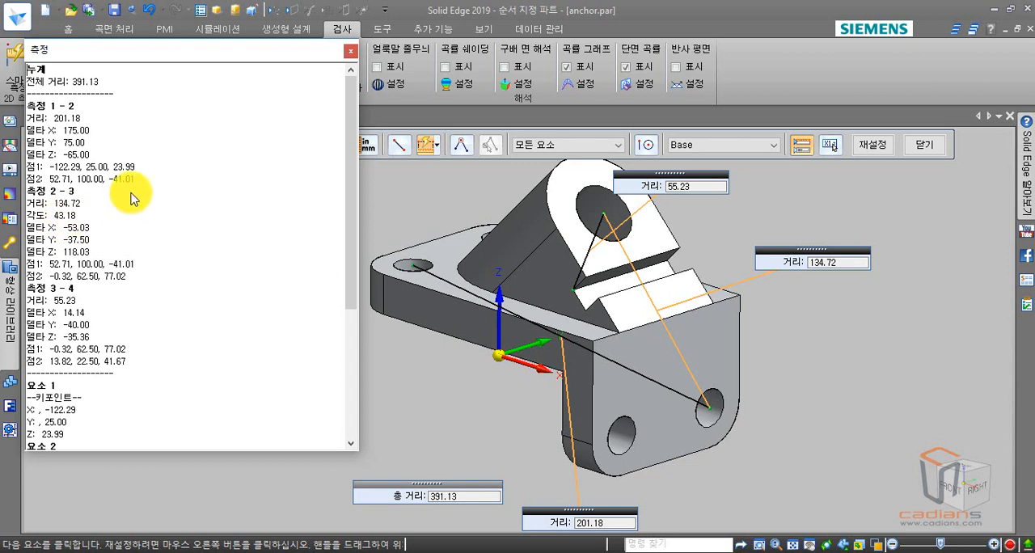
click(351, 54)
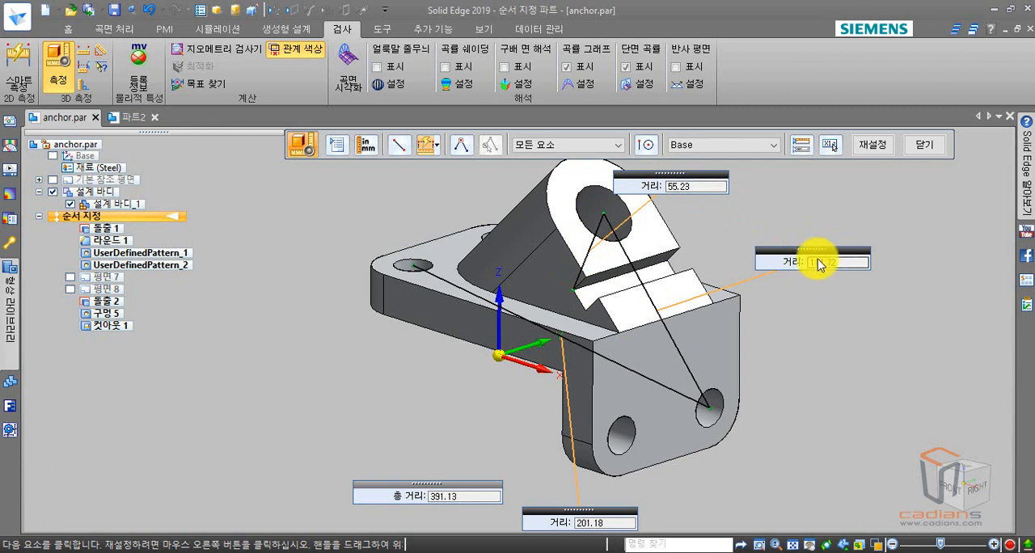
- Try to save only the first measured distance, between the plate hole and the flange hole, as a dimension variable named 직선거리
click(833, 147)
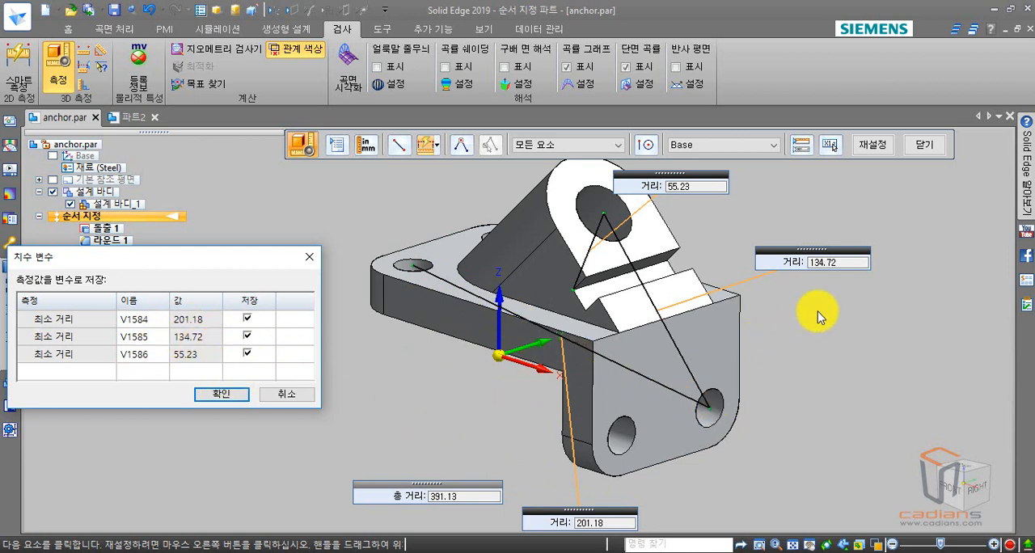
click(247, 336)
click(248, 354)
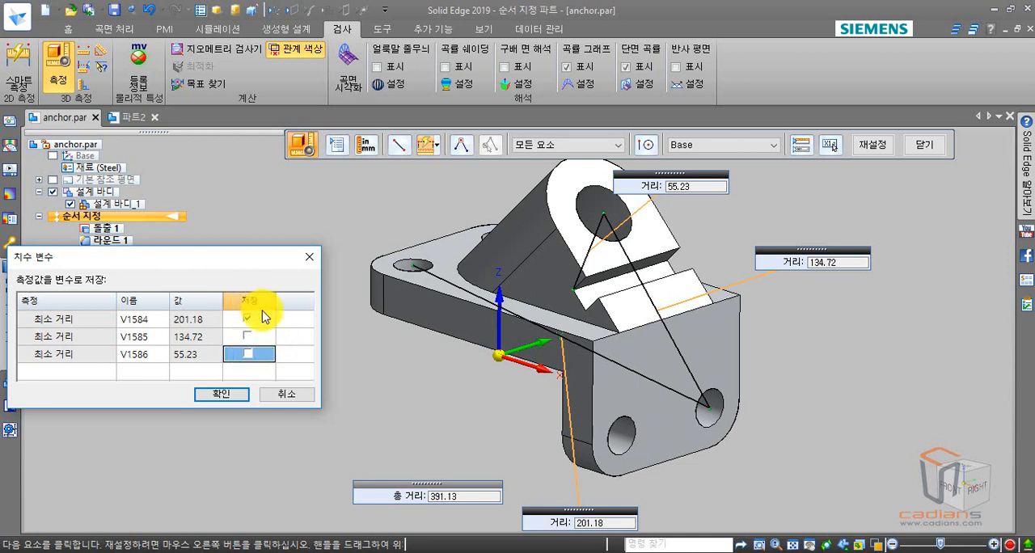
click(147, 318)
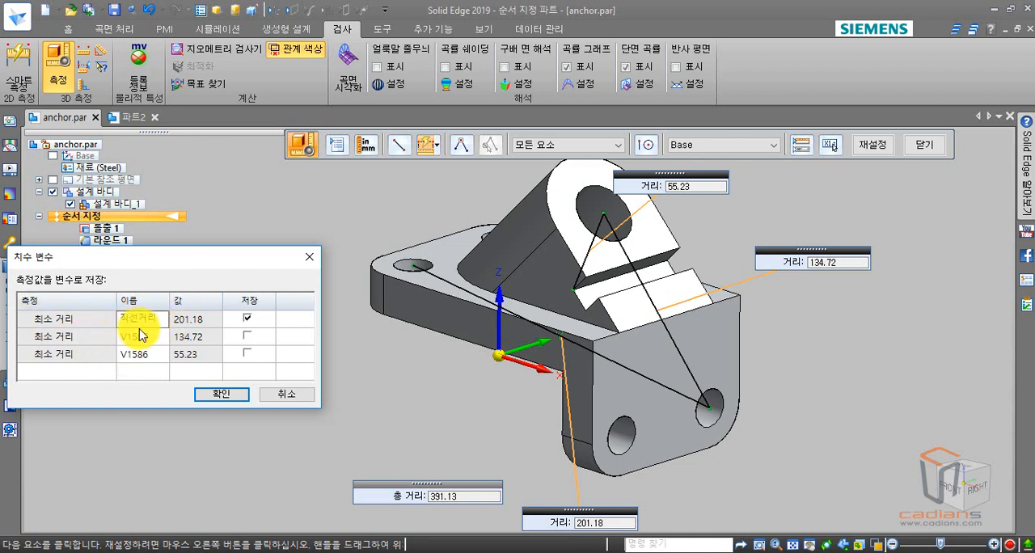
click(223, 394)
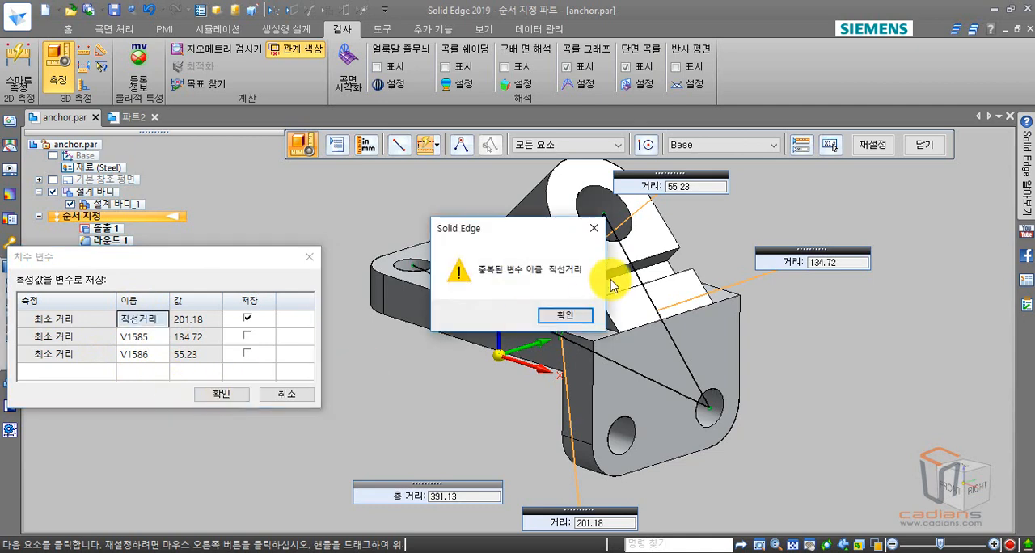
click(562, 318)
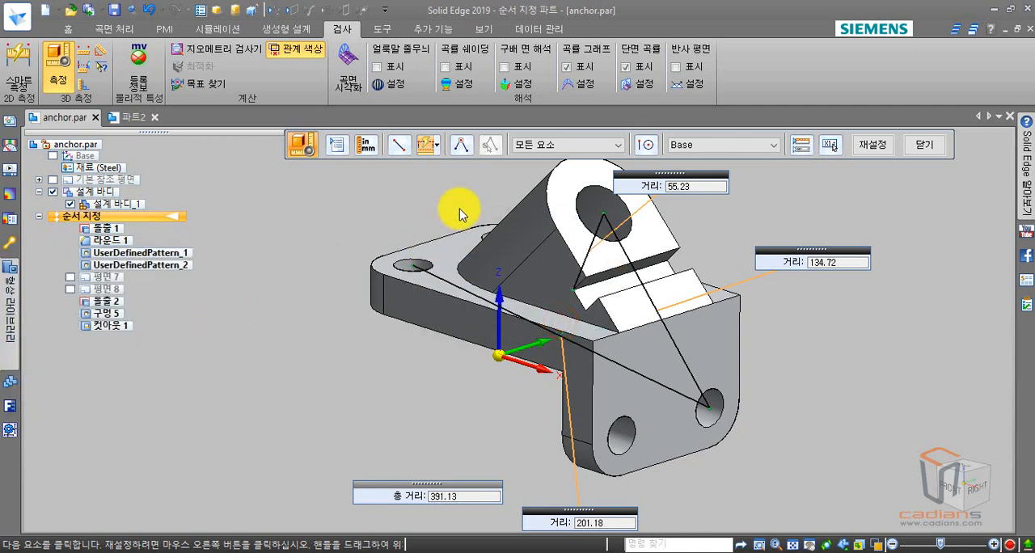
- Save only the first measured distance as a dimension variable named 직선거리1, excluding the other two distances
click(831, 145)
click(248, 337)
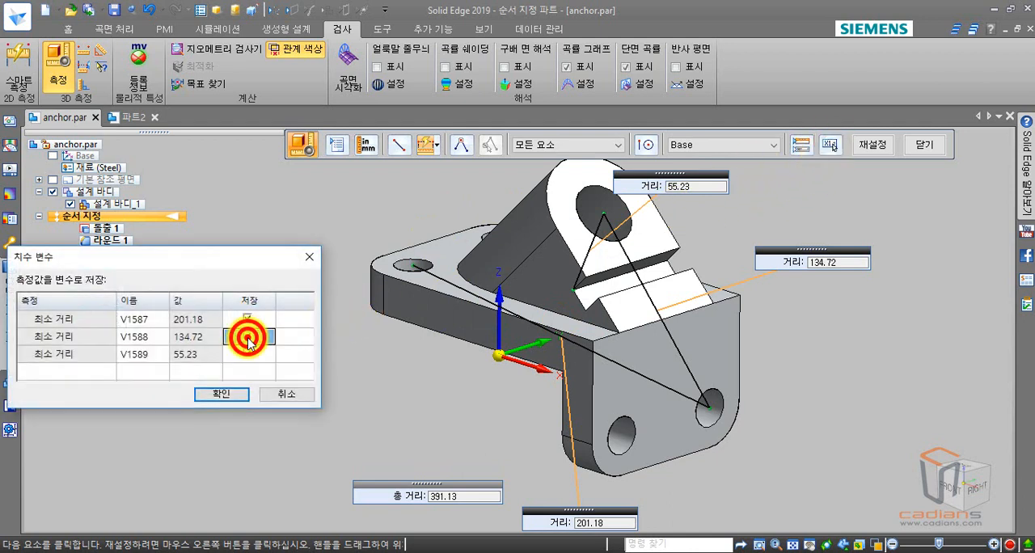
click(245, 353)
click(146, 315)
click(154, 322)
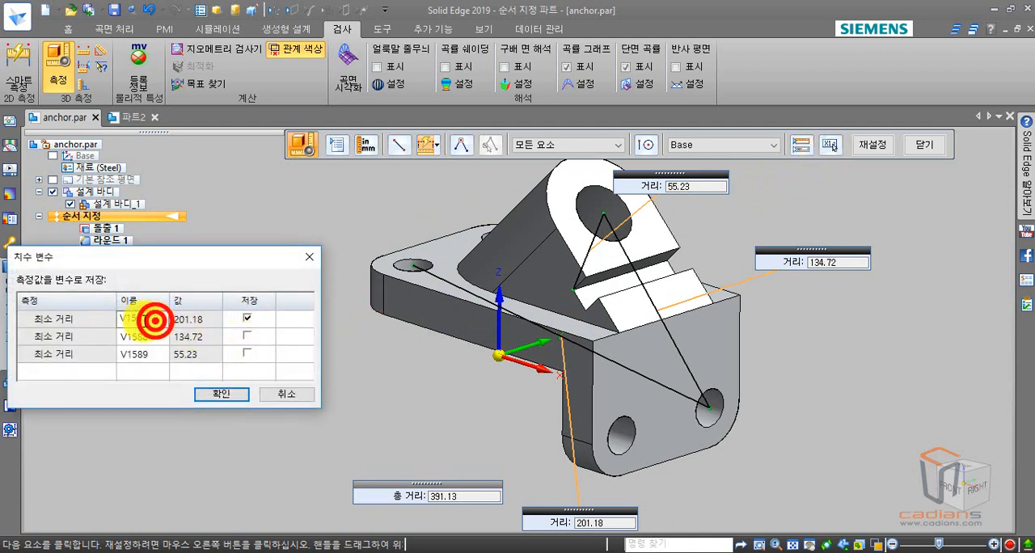
text(ㅈ)
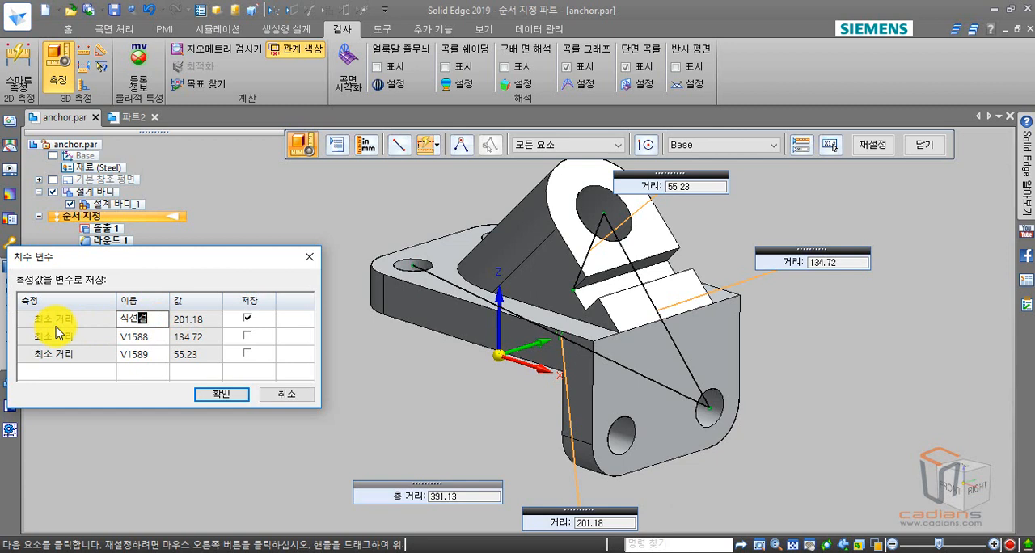
text(선거리1)
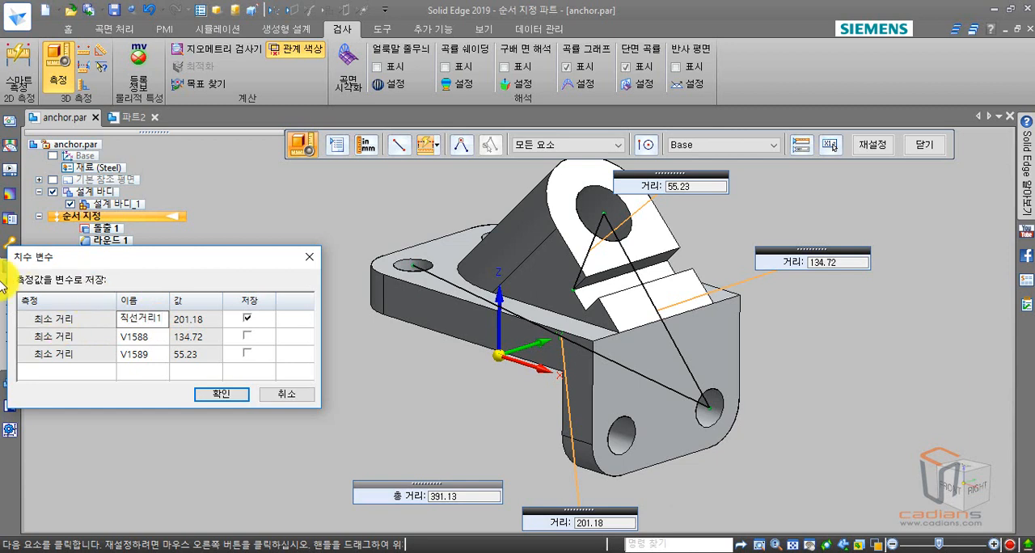
click(212, 396)
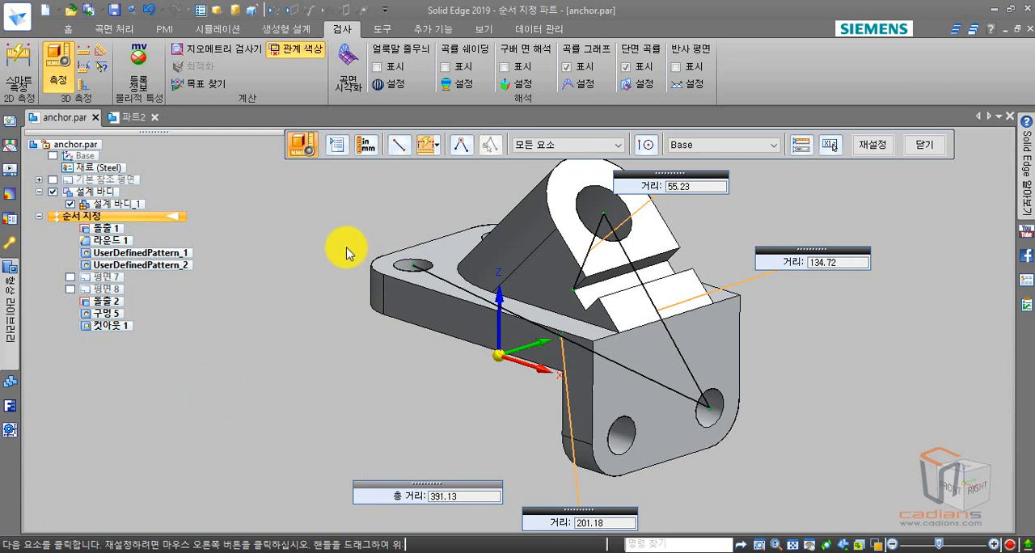
- Examine the saved distance variables at the end of the part's variable table and close the table
click(389, 32)
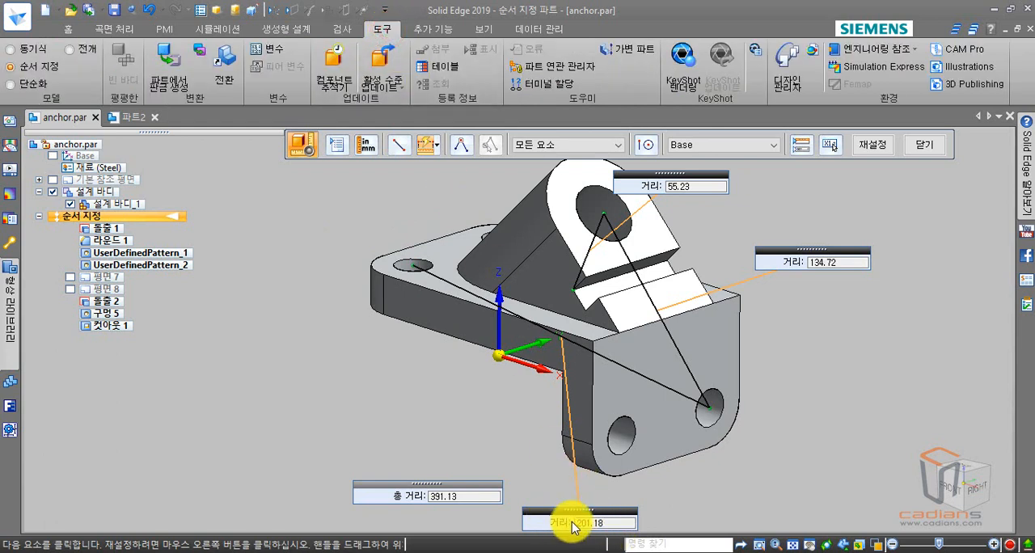
click(272, 47)
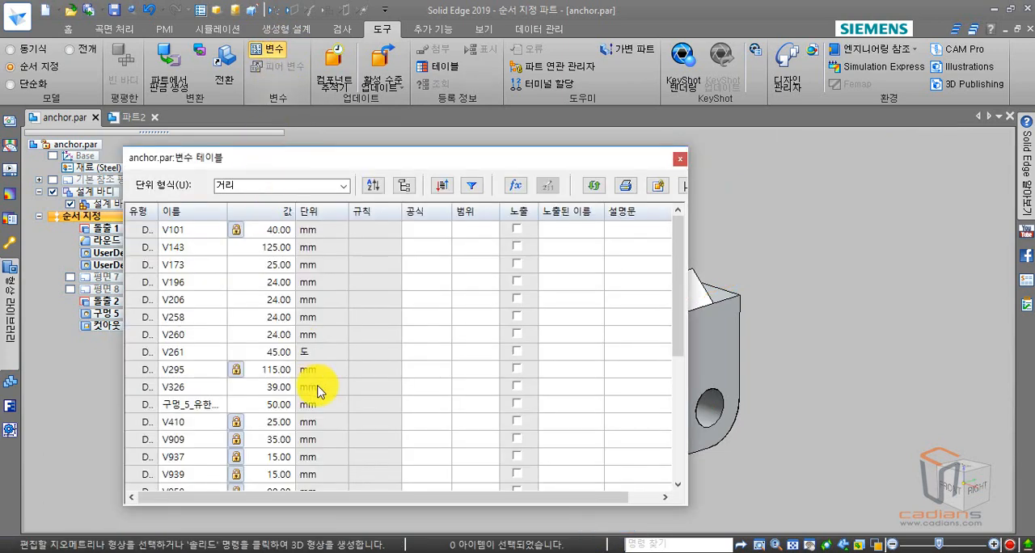
drag(677, 296, 651, 454)
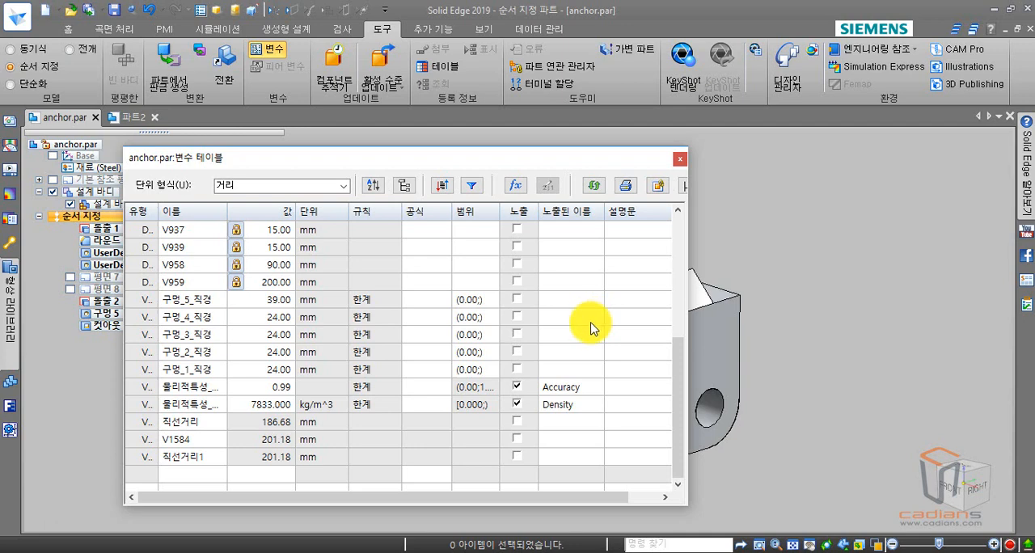
click(680, 158)
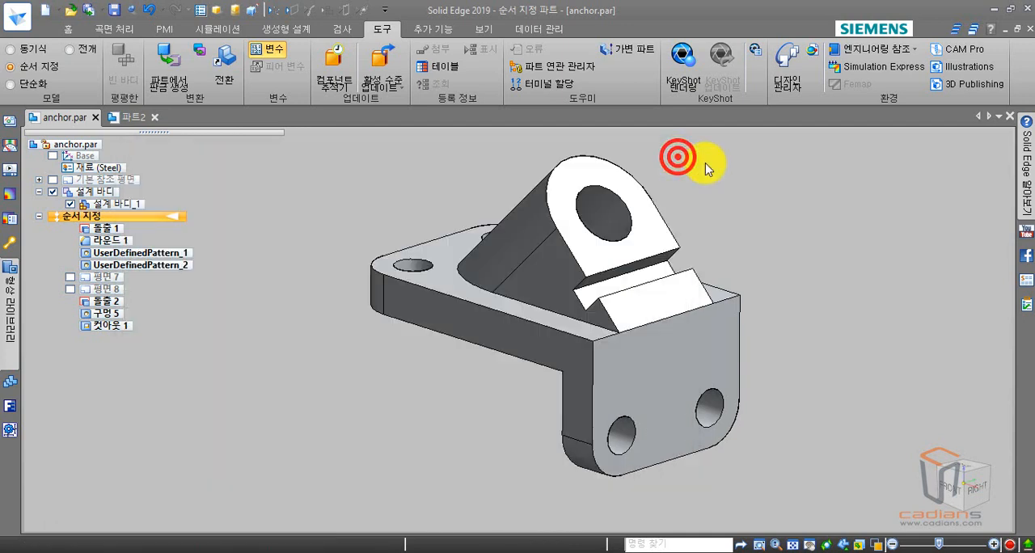